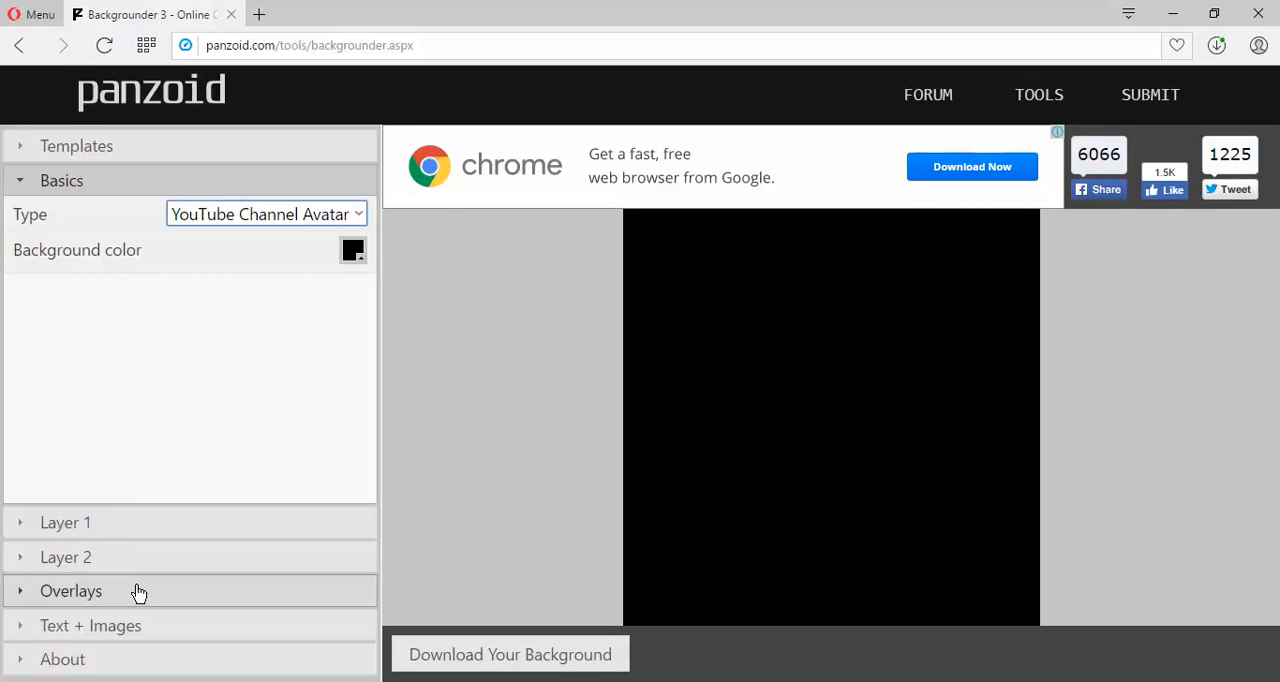
Fill Layer 1 with the plain dark grey preset texture, keeping the tile image style.
left_click(29, 526)
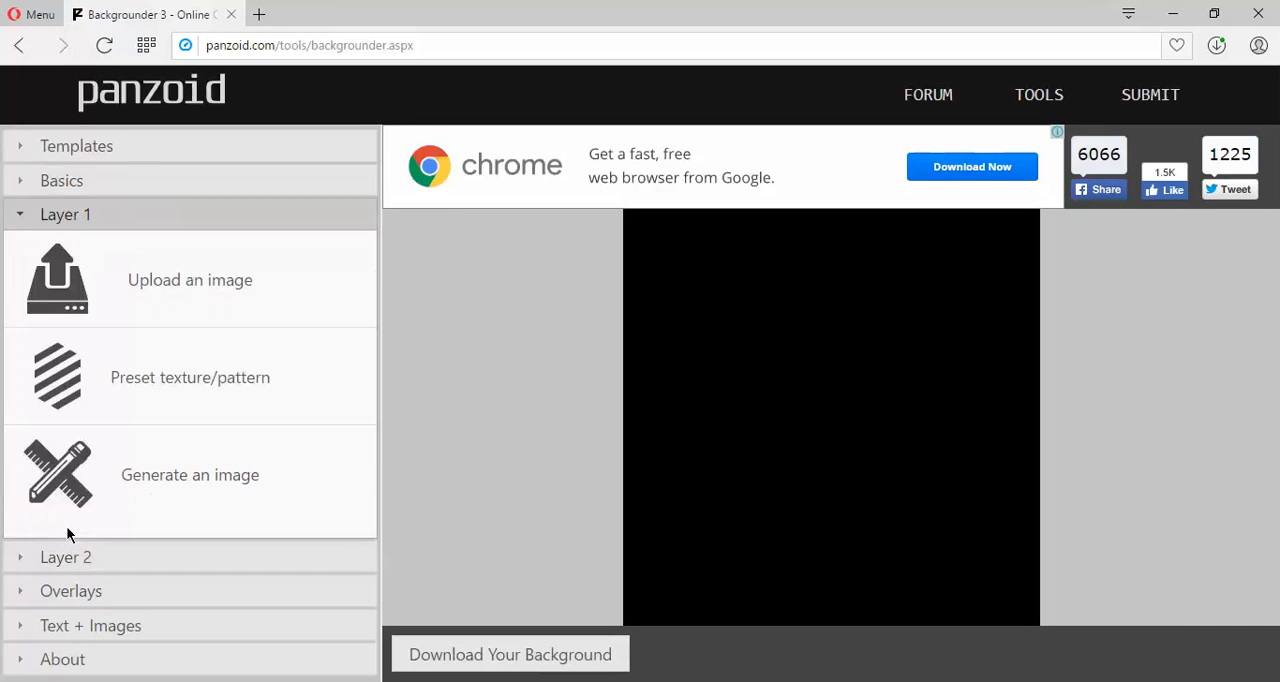
left_click(190, 380)
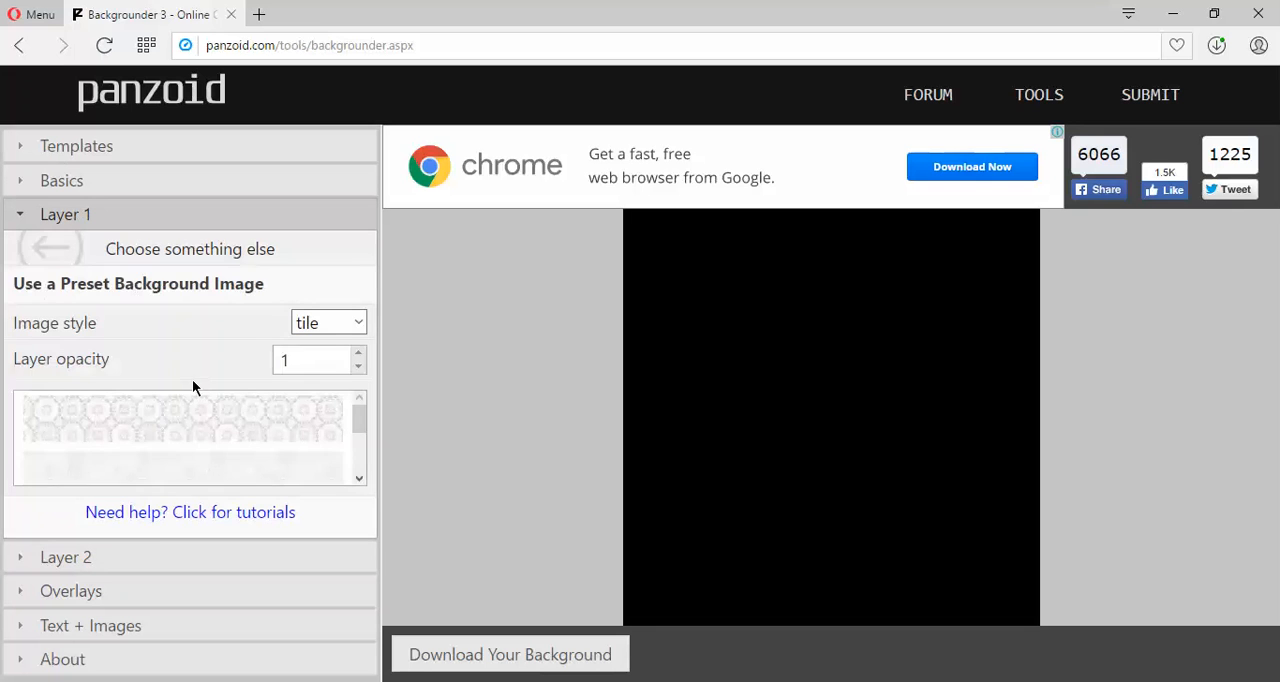
left_click_drag(357, 409, 358, 423)
left_click(297, 441)
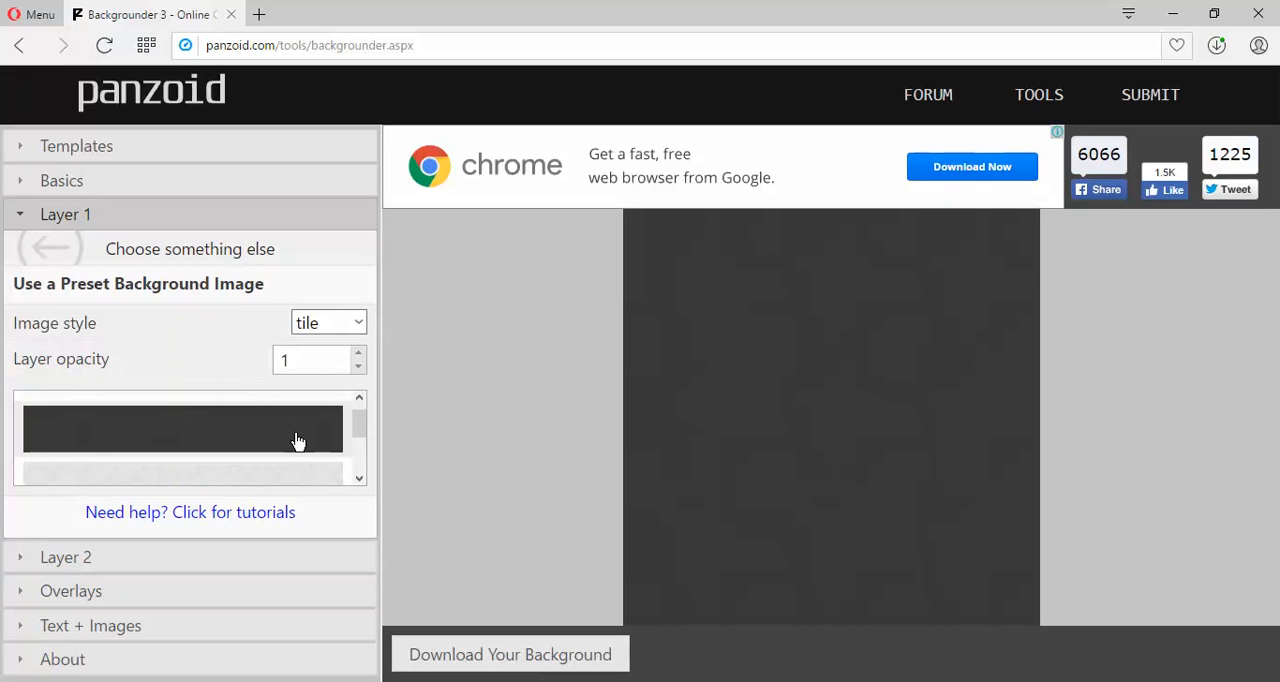
Apply a radial from center fade-out overlay to the background.
left_click(94, 598)
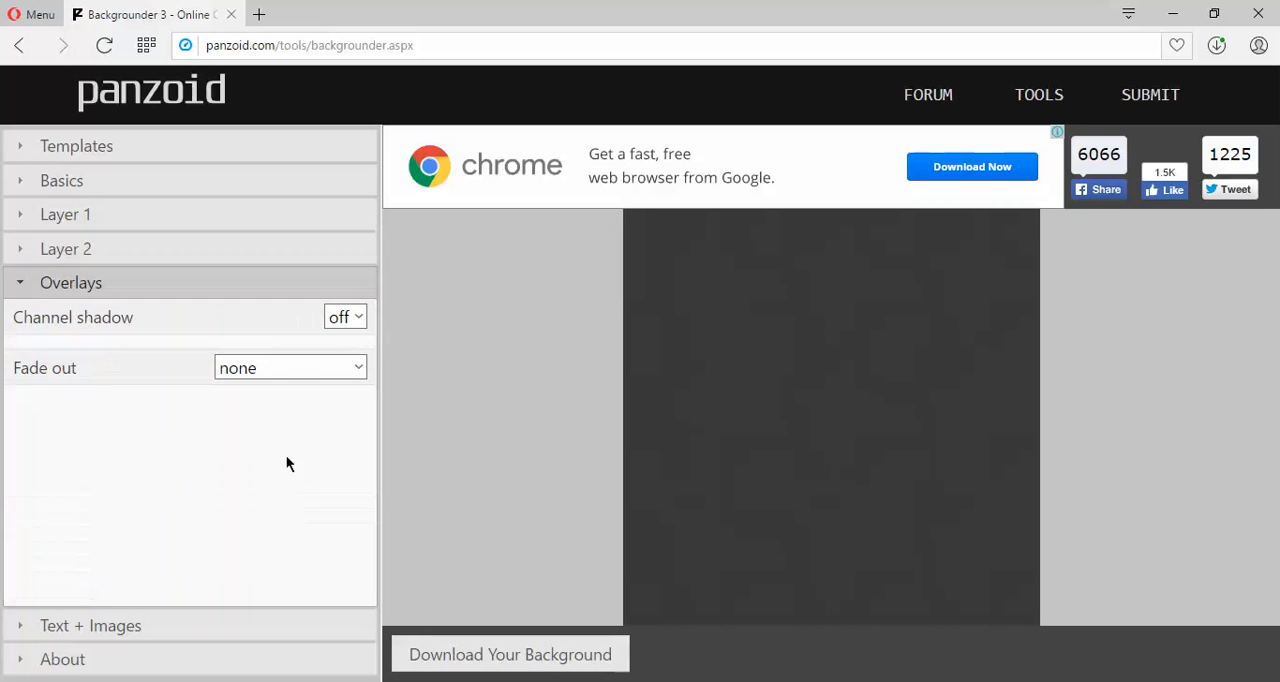
left_click(357, 372)
left_click(316, 464)
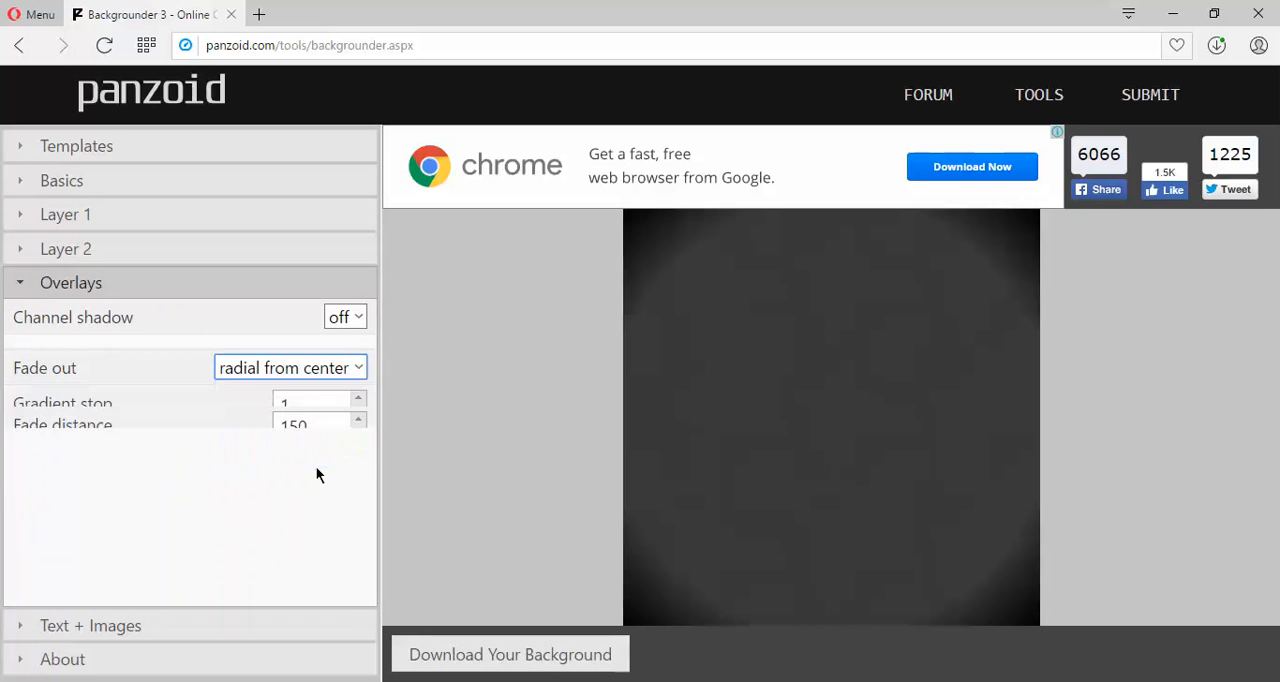
Add a text sprite reading "HowToHow" and set it in the Basica font.
left_click(121, 625)
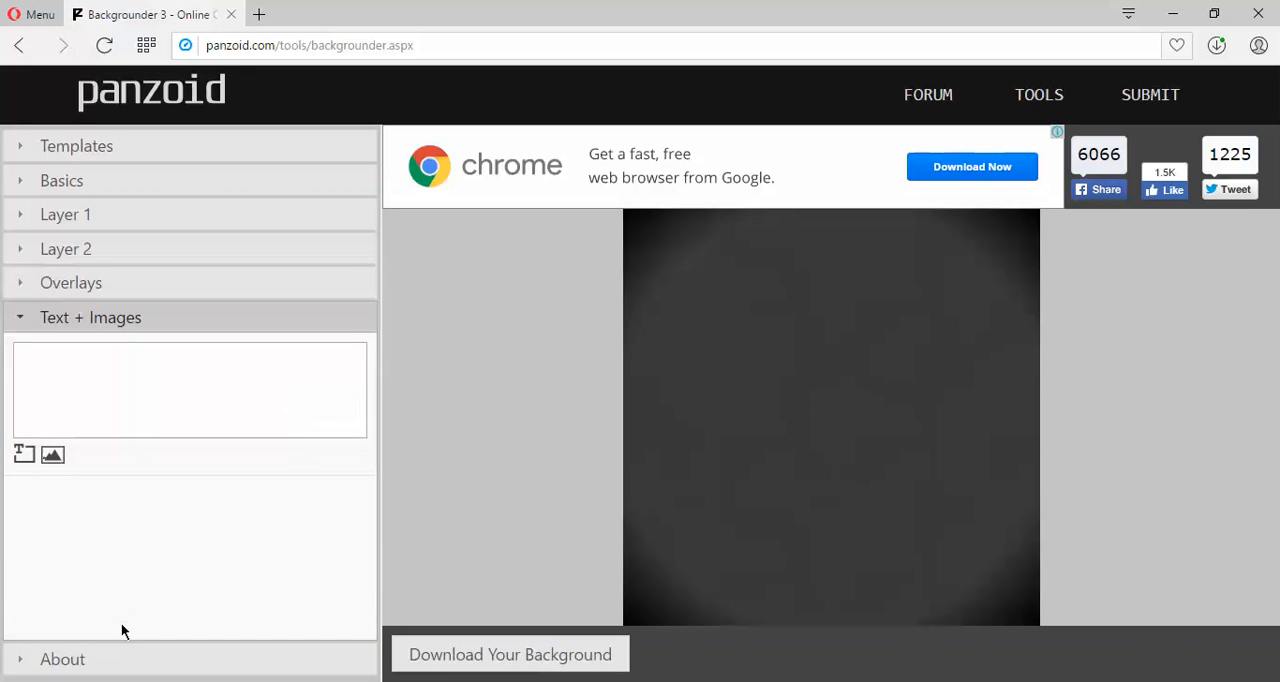
left_click(24, 454)
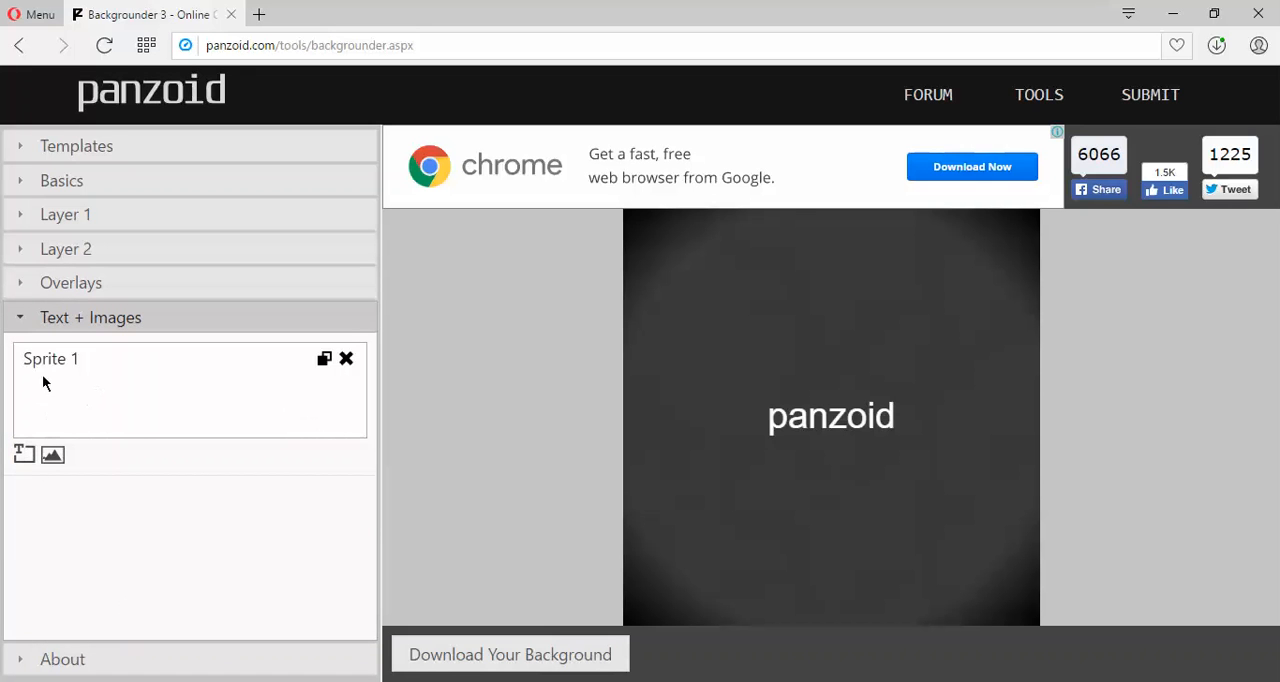
left_click(44, 370)
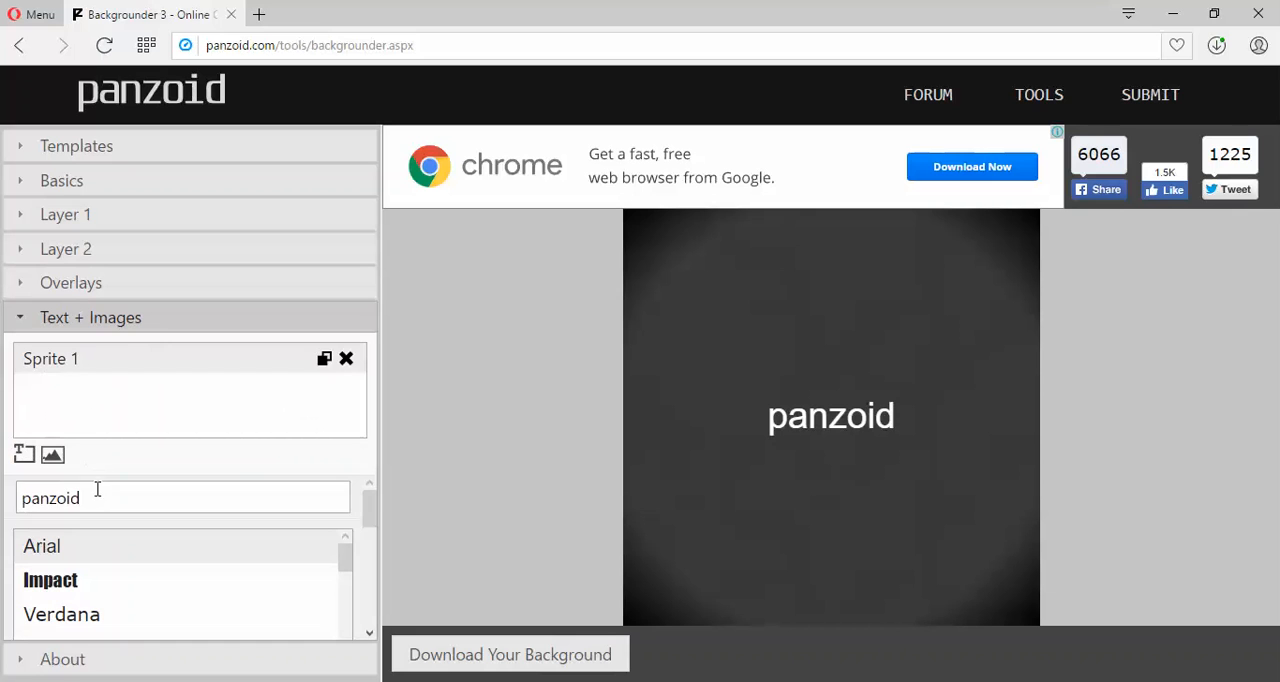
left_click_drag(97, 488, 2, 507)
type("HowToHow")
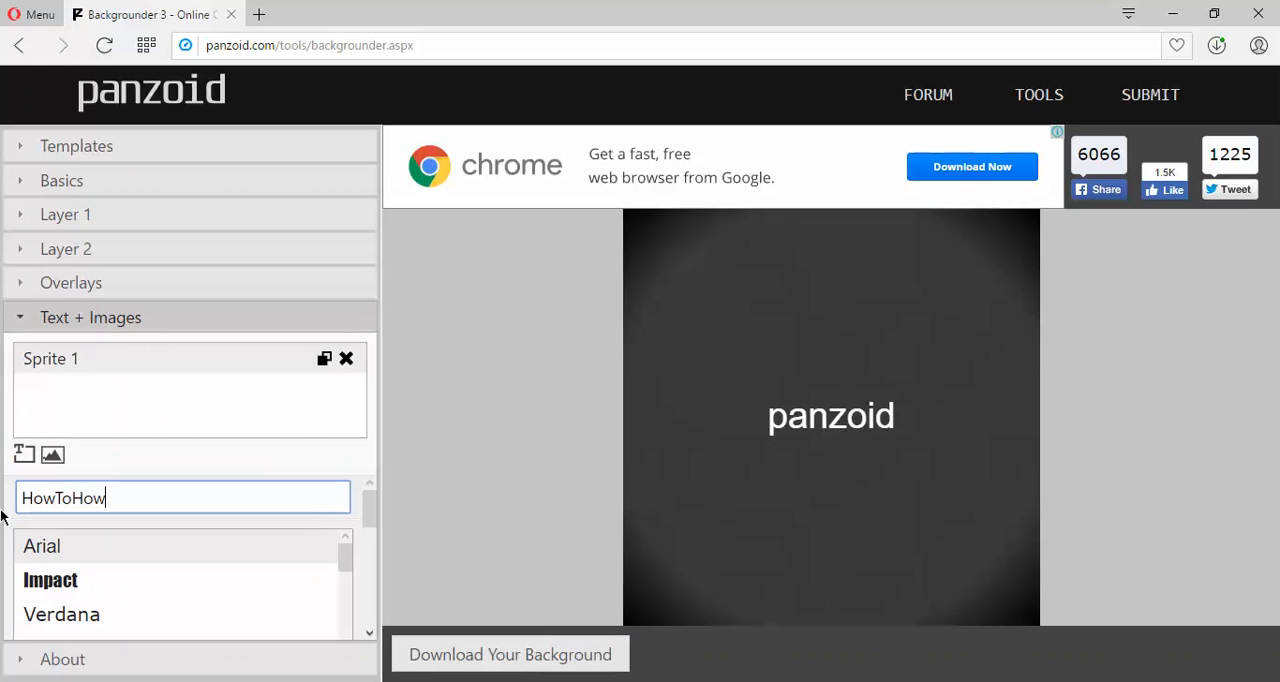
left_click_drag(346, 557, 344, 570)
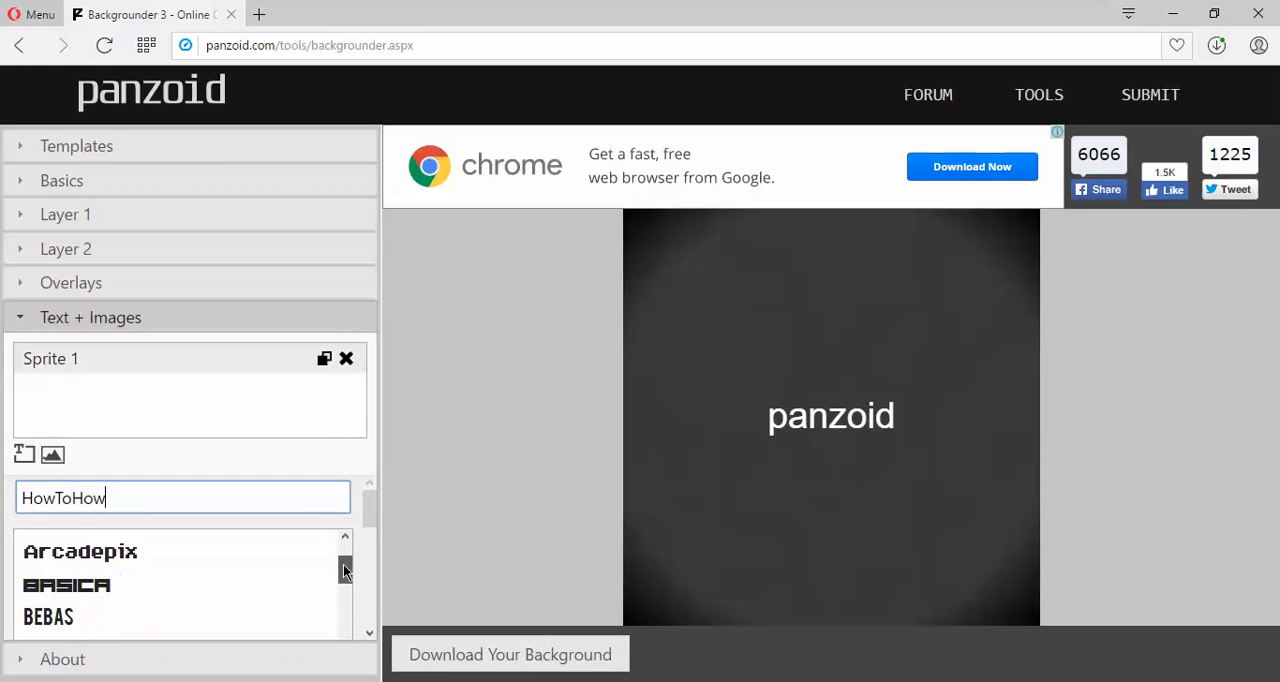
left_click(94, 588)
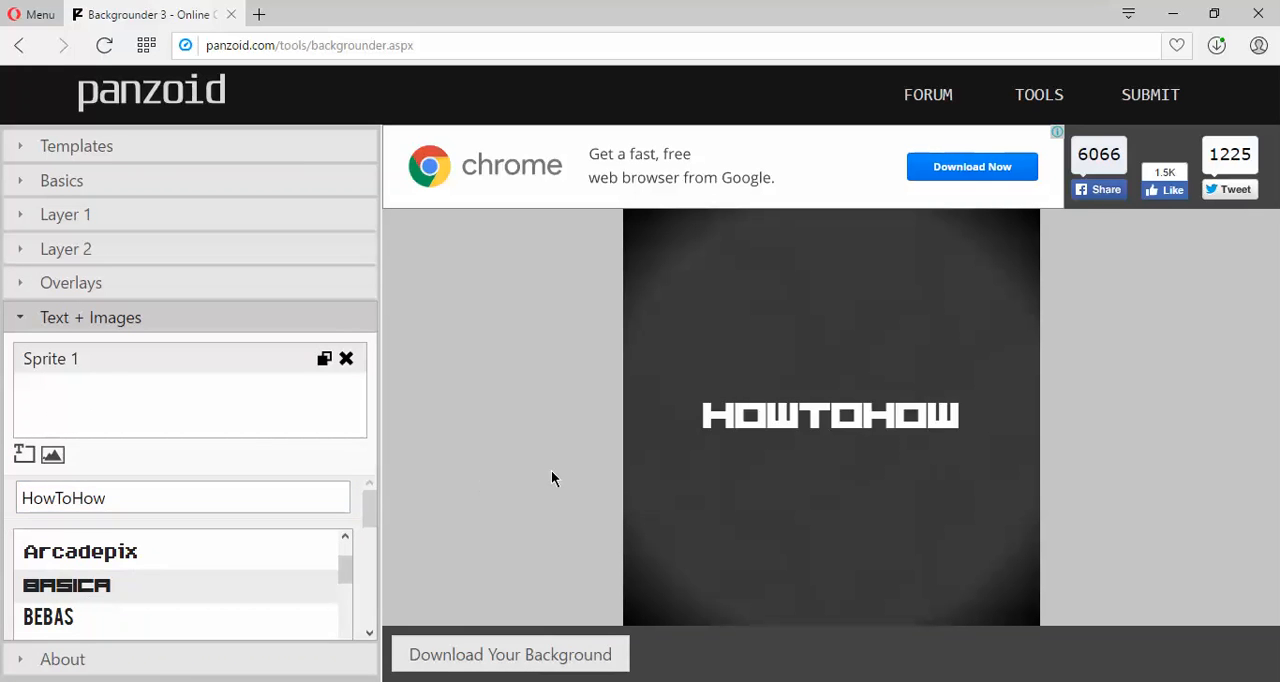
Set the HowToHow text's font size to 90.
left_click_drag(368, 511, 226, 604)
type("100")
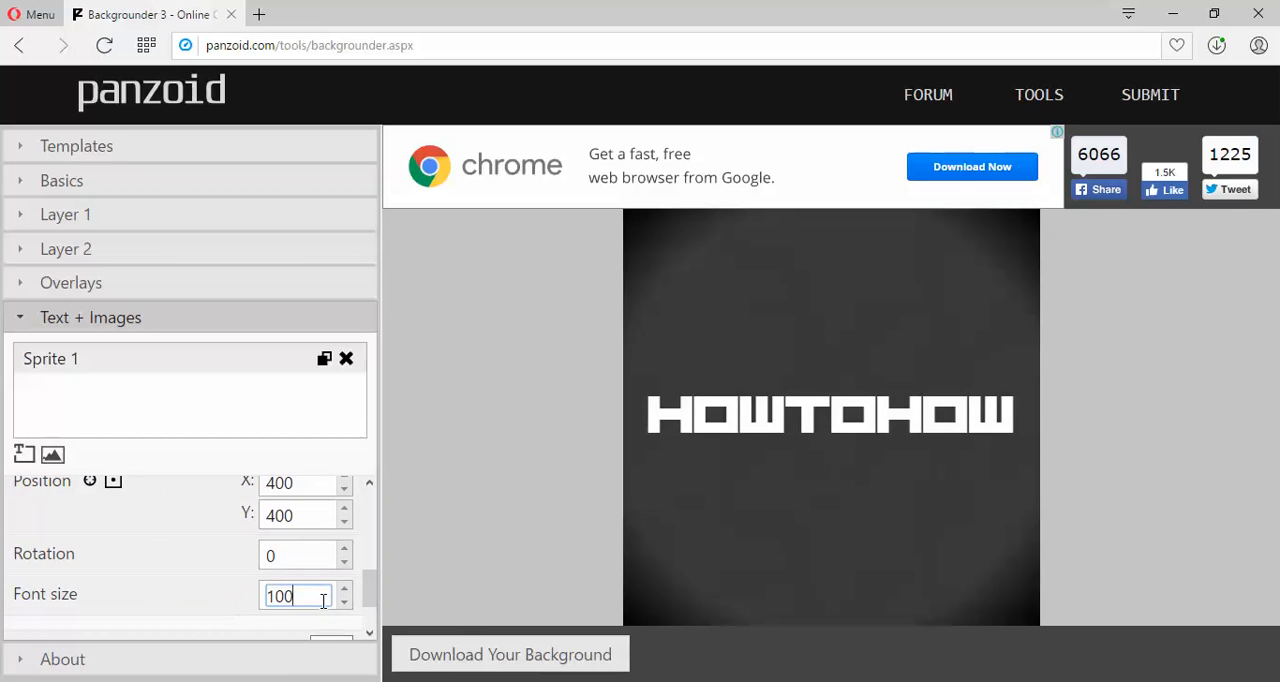
key("BackSpace")
key("BackSpace")
key("BackSpace")
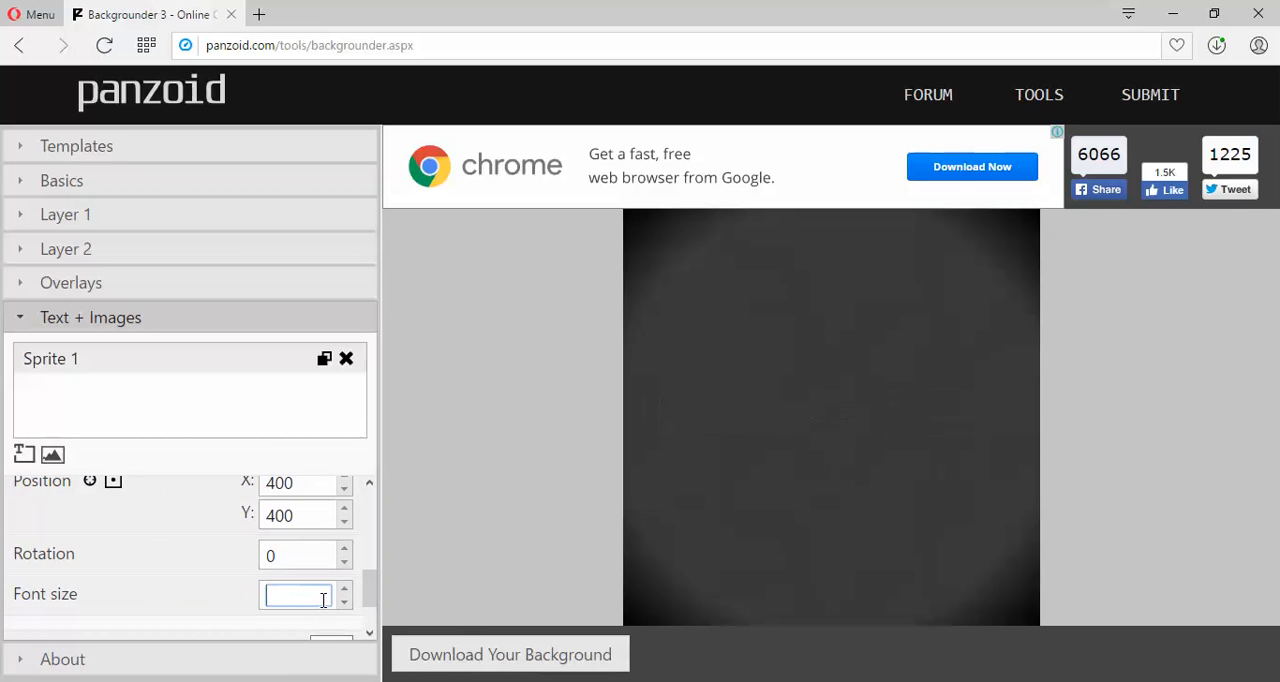
type("90")
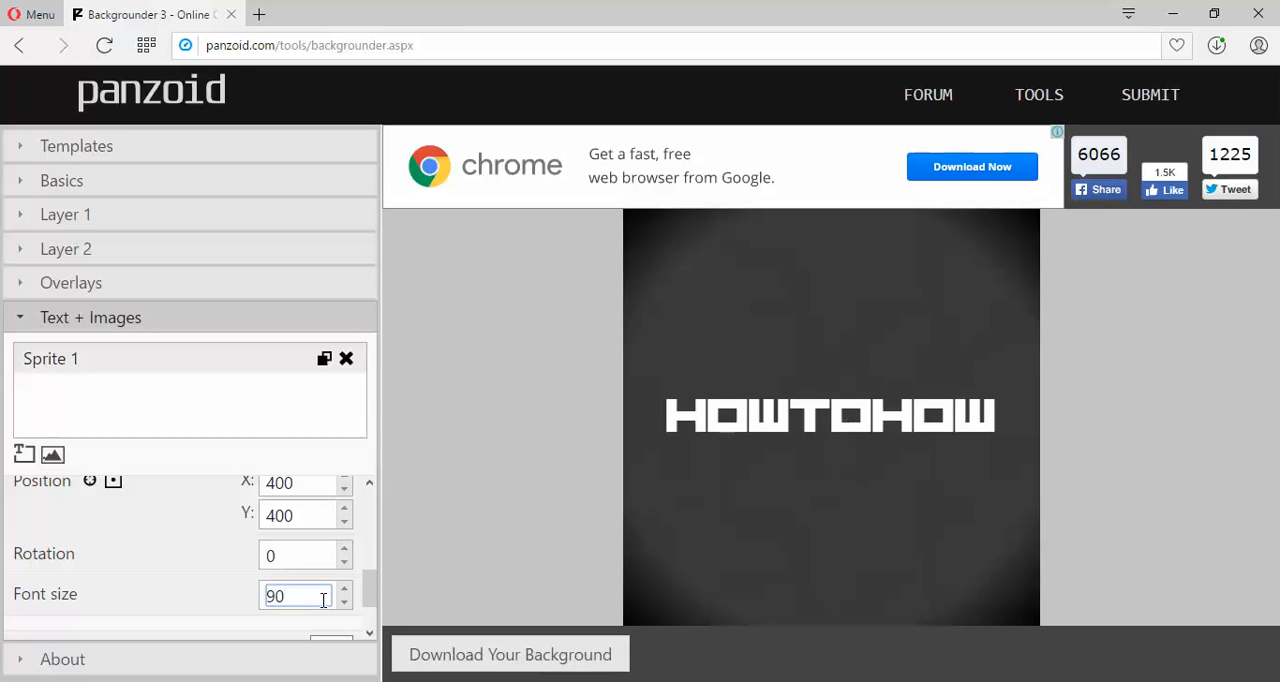
Turn on the text border for the HowToHow sprite and set its thickness to 3.
left_click_drag(371, 594, 374, 603)
left_click(340, 590)
left_click(330, 634)
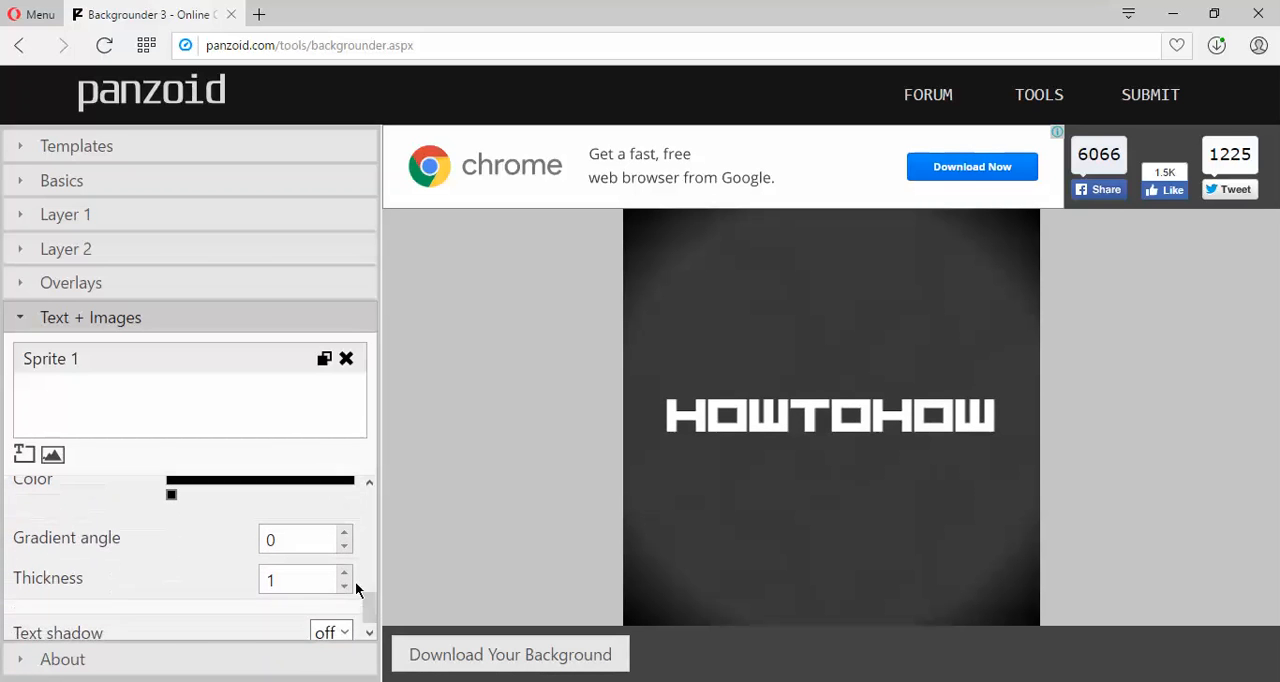
left_click(345, 573)
left_click(345, 573)
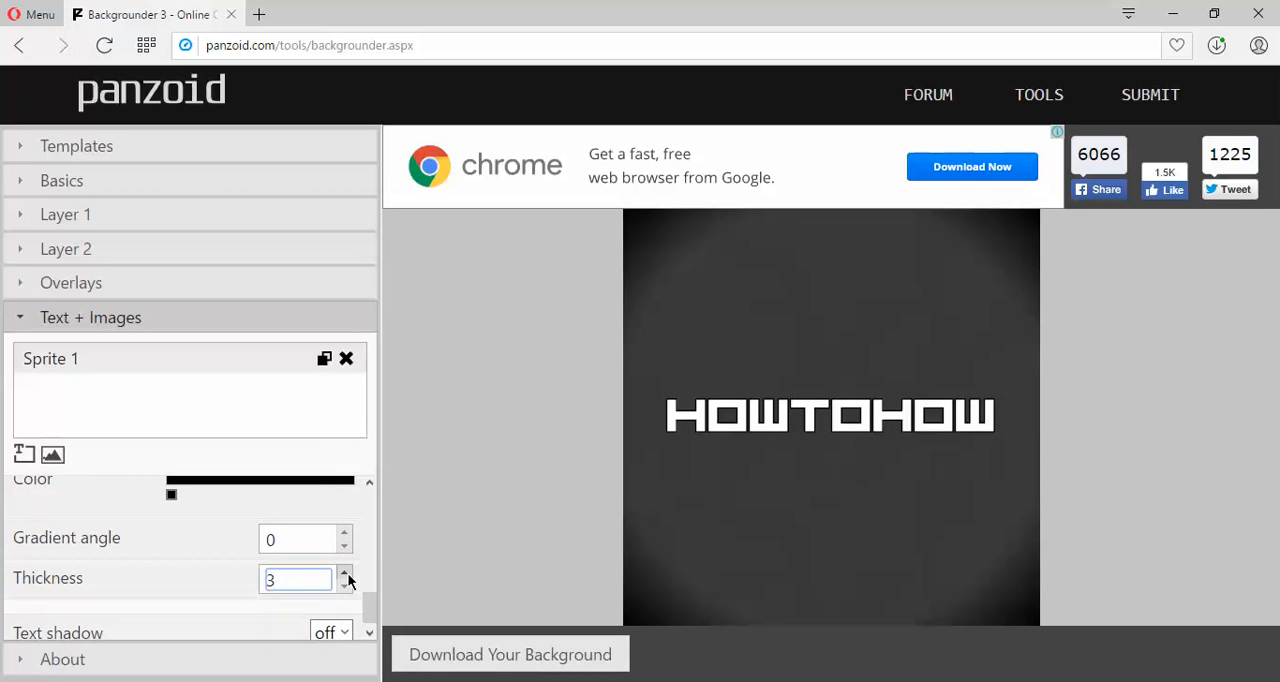
Set the HowToHow text border to a bright red, #df1616.
left_click_drag(371, 611, 345, 595)
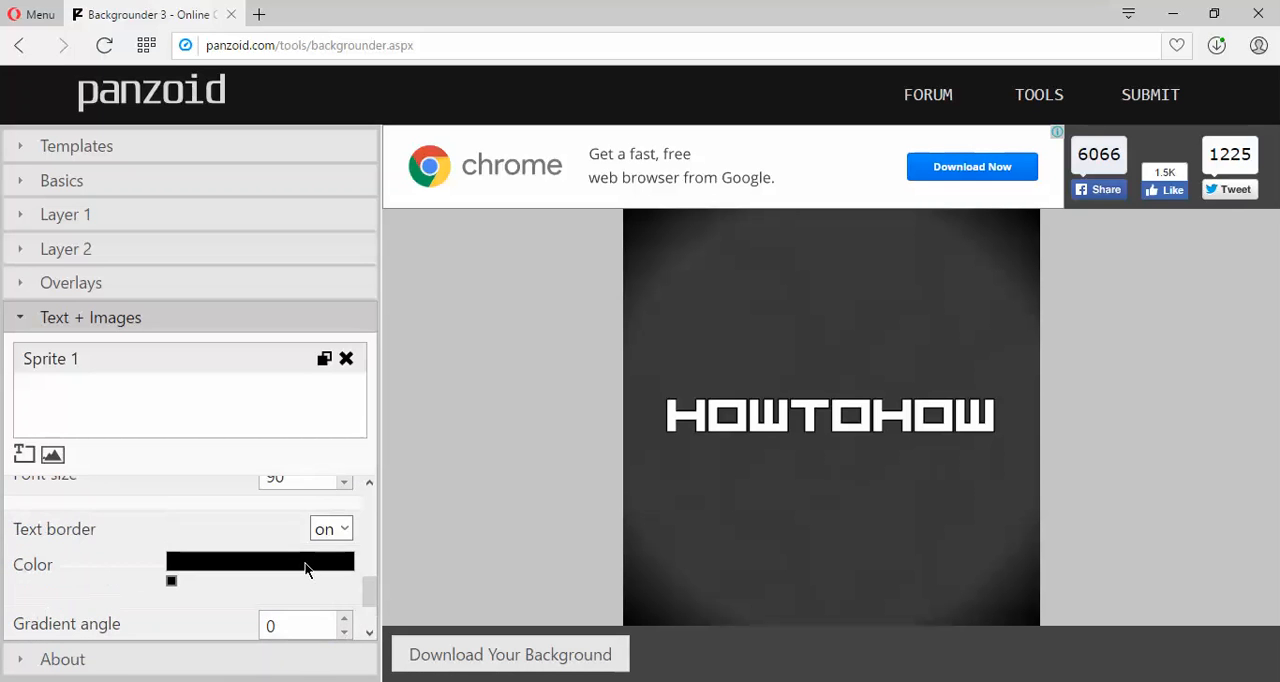
left_click(172, 583)
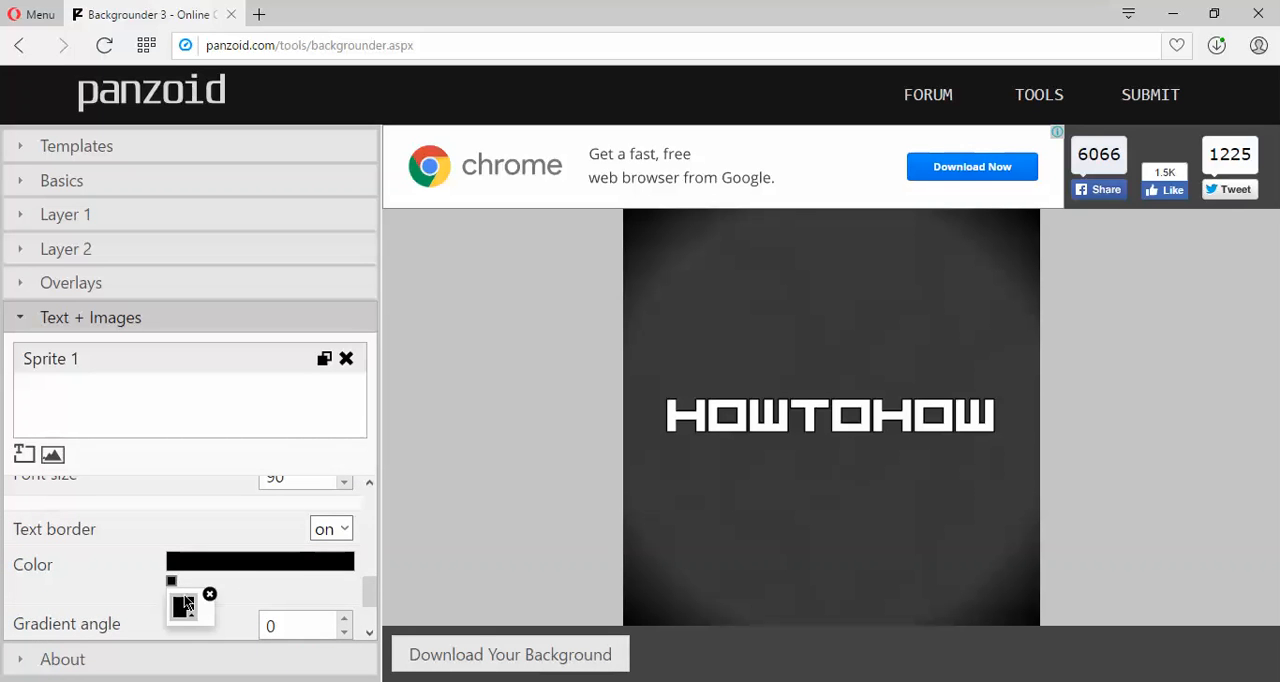
left_click(184, 606)
left_click_drag(375, 275, 407, 235)
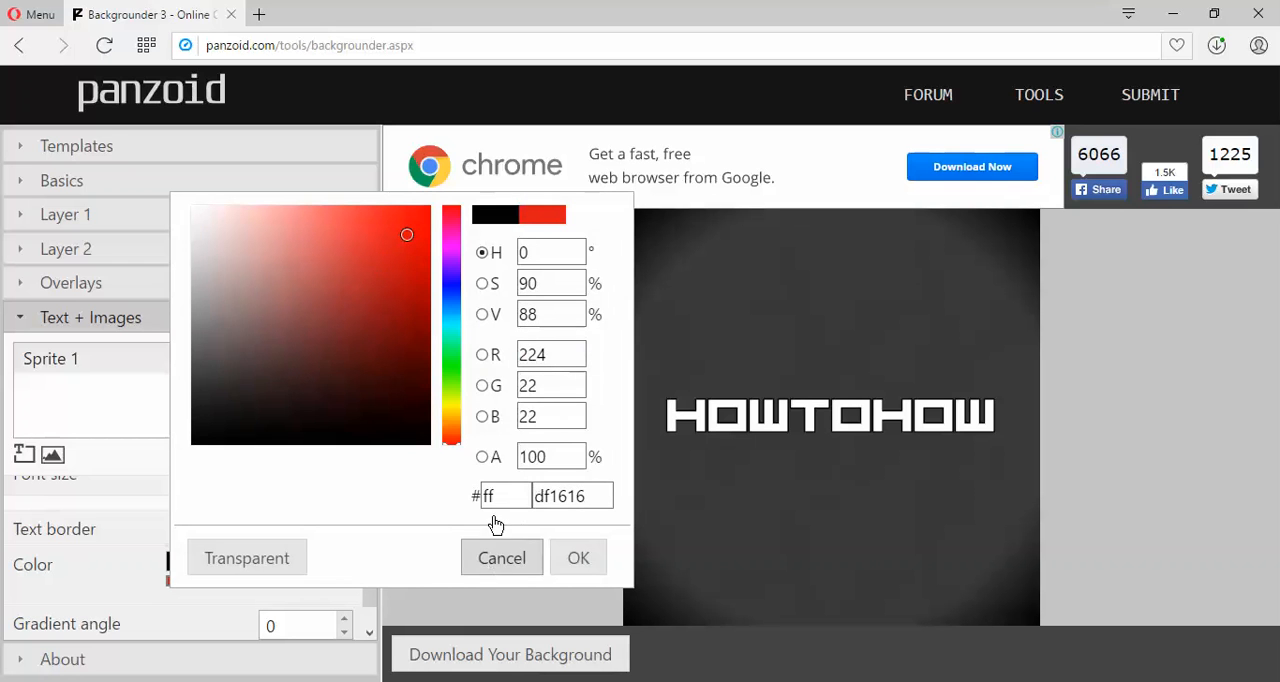
left_click(573, 562)
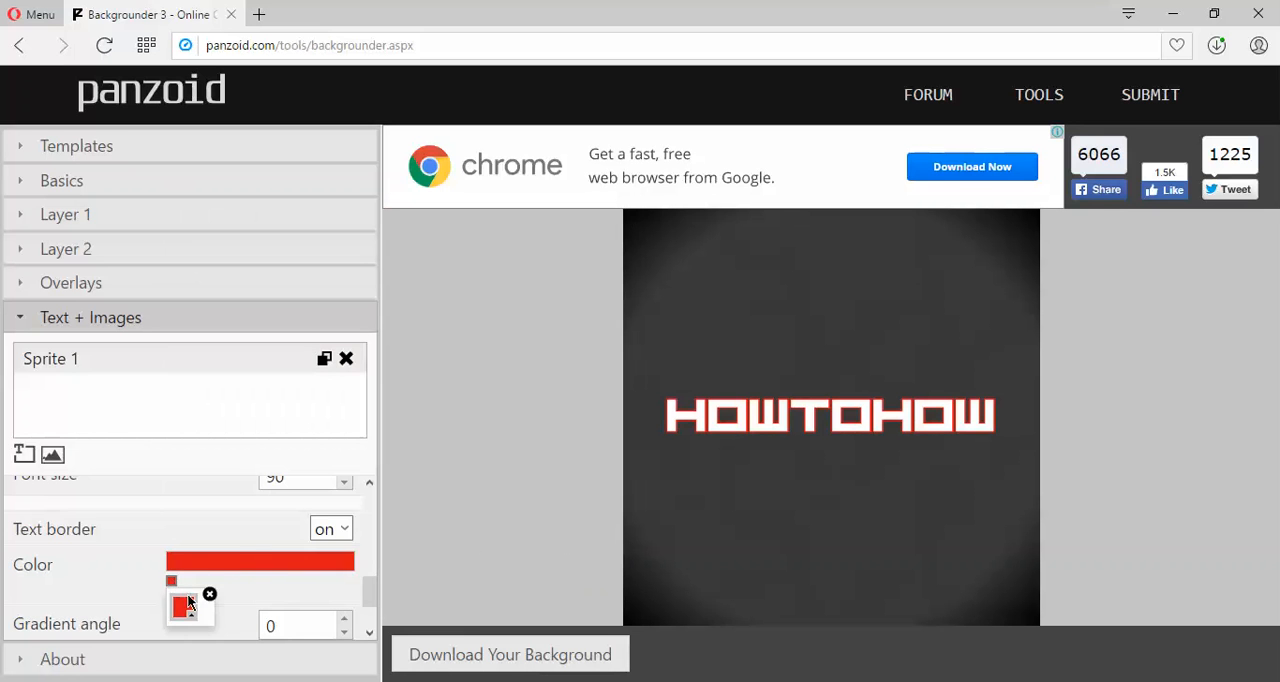
Change the HowToHow text border colour to a dark red, #891515.
left_click(187, 598)
left_click(210, 345)
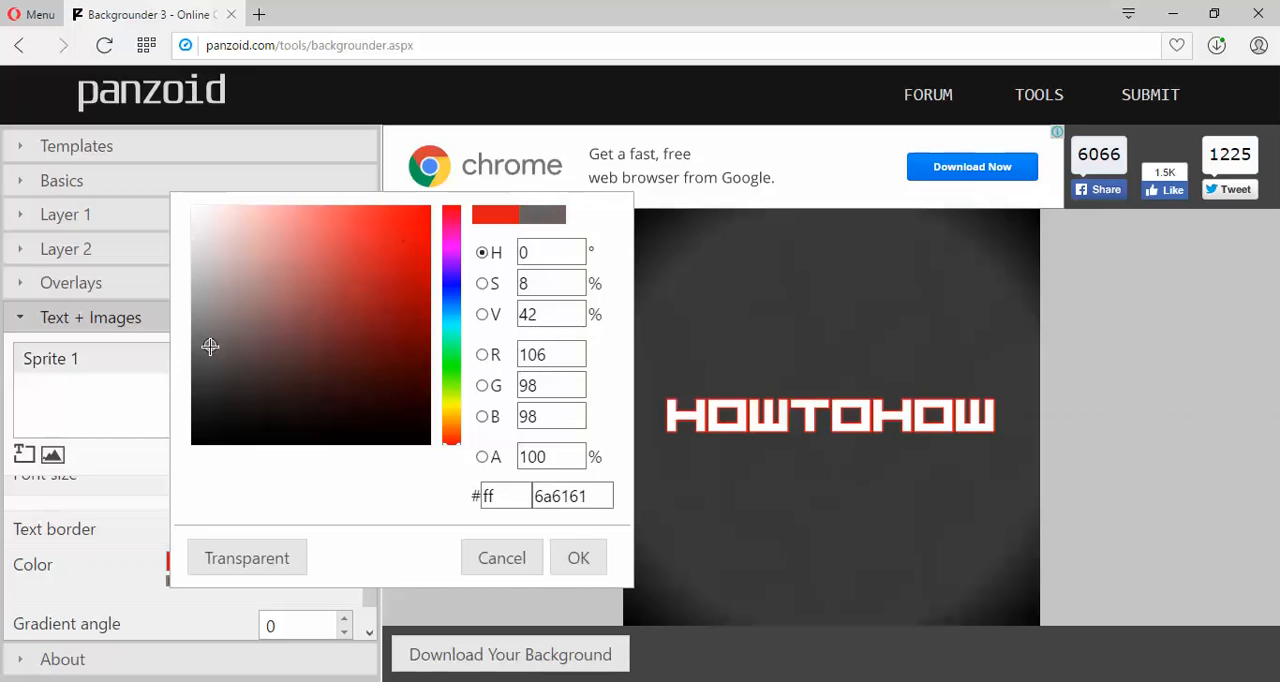
left_click(223, 365)
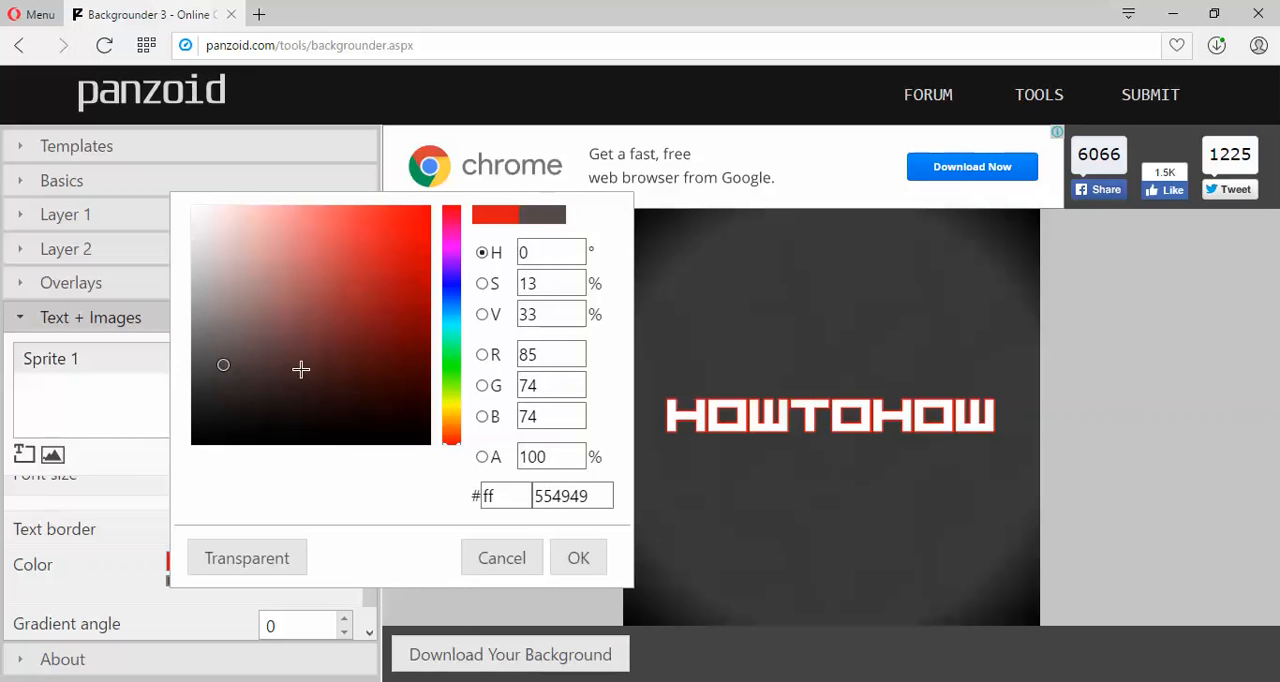
mouse_move(301, 369)
left_mouse_down()
mouse_move(380, 380)
mouse_move(342, 366)
mouse_move(377, 411)
mouse_move(398, 399)
mouse_move(383, 269)
mouse_move(394, 326)
mouse_move(393, 315)
left_mouse_up()
left_click(357, 386)
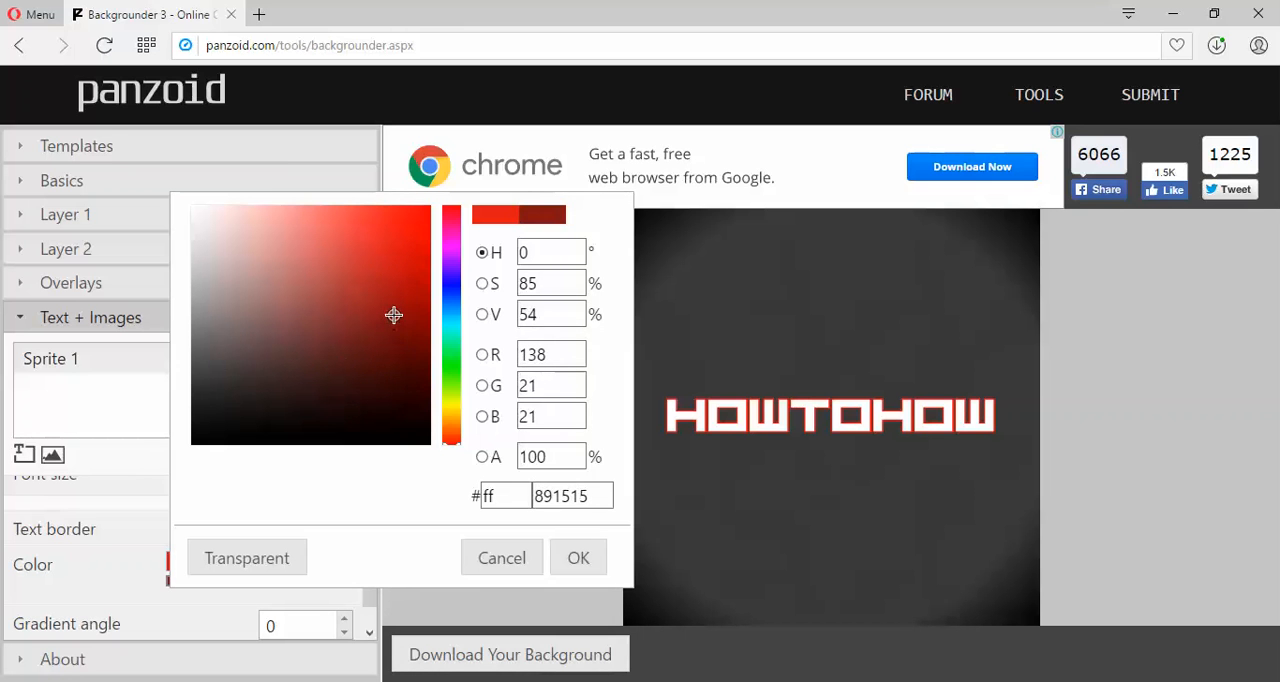
left_click(566, 564)
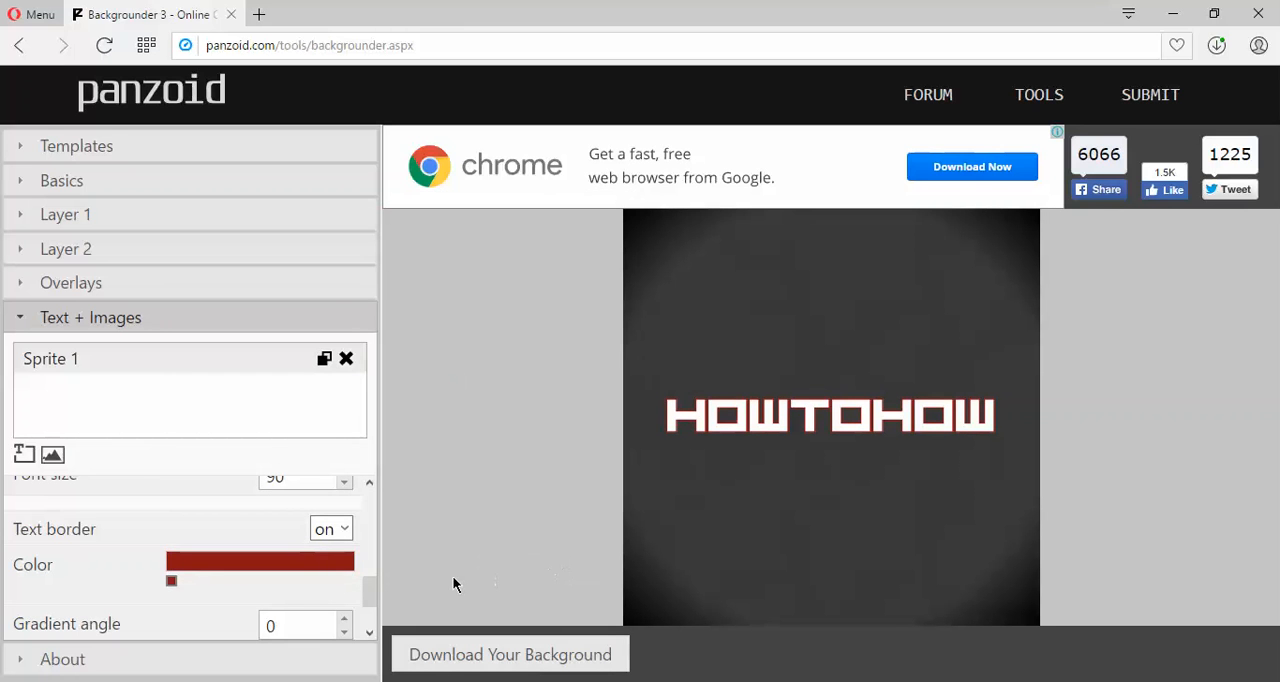
Turn on the text shadow for the HowToHow sprite and set its blur to 60.
left_click_drag(369, 596, 372, 627)
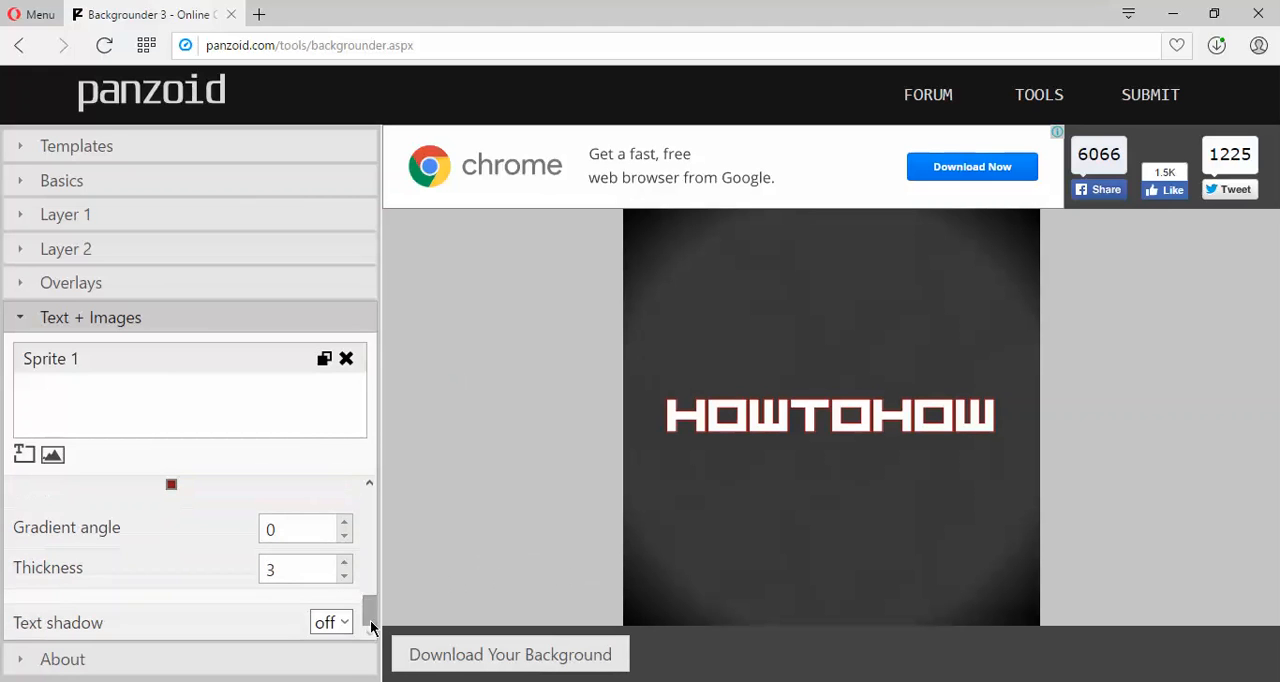
left_click(344, 622)
left_click(340, 666)
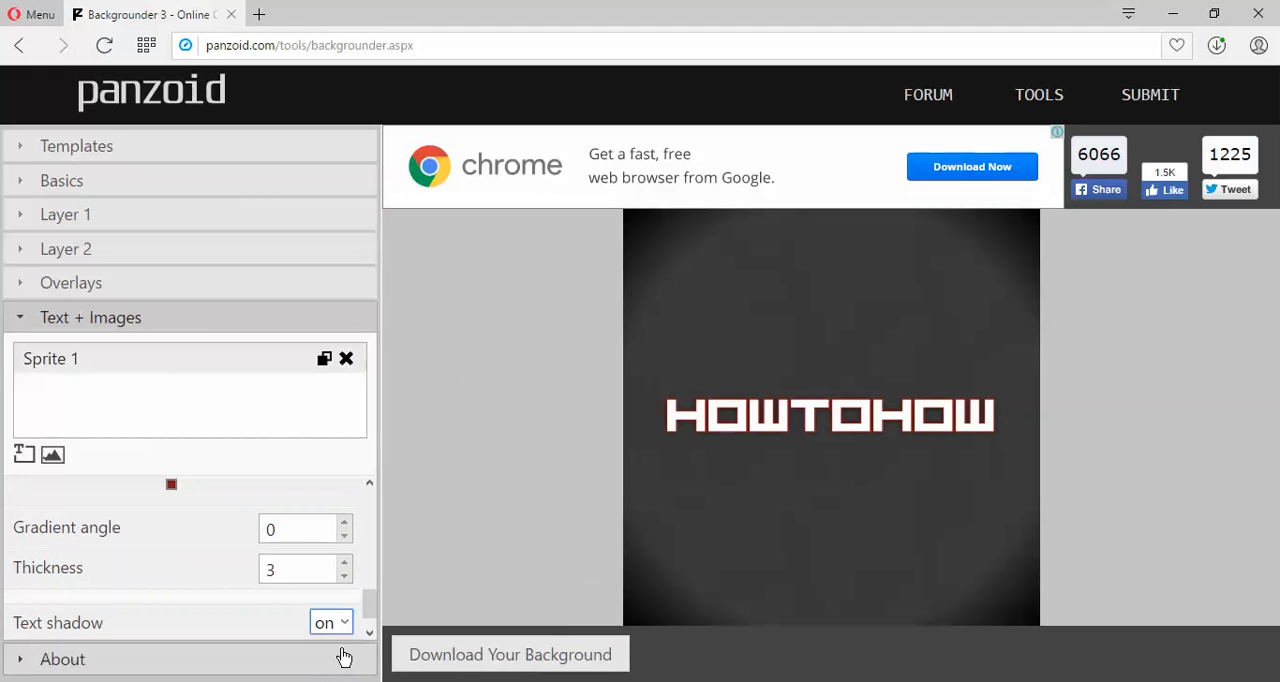
left_click_drag(369, 591, 226, 633)
type("60")
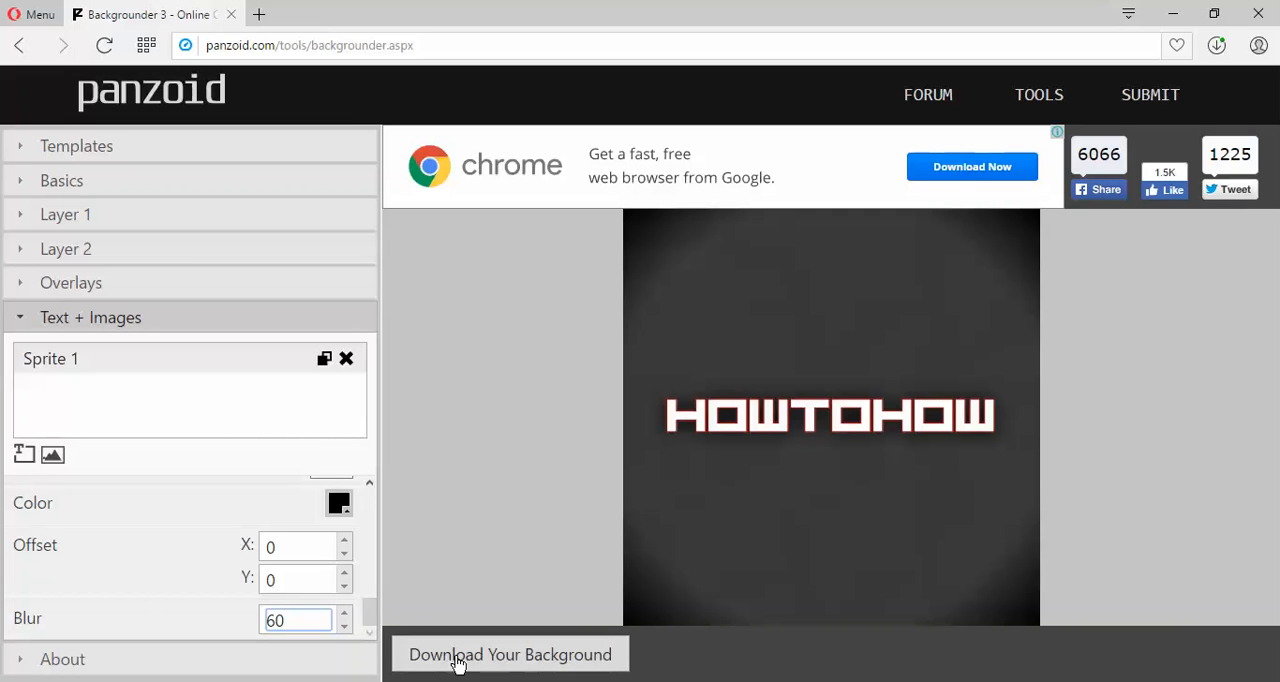
Render and download the finished avatar image, then return to the editor and close the download dialog.
left_click(506, 658)
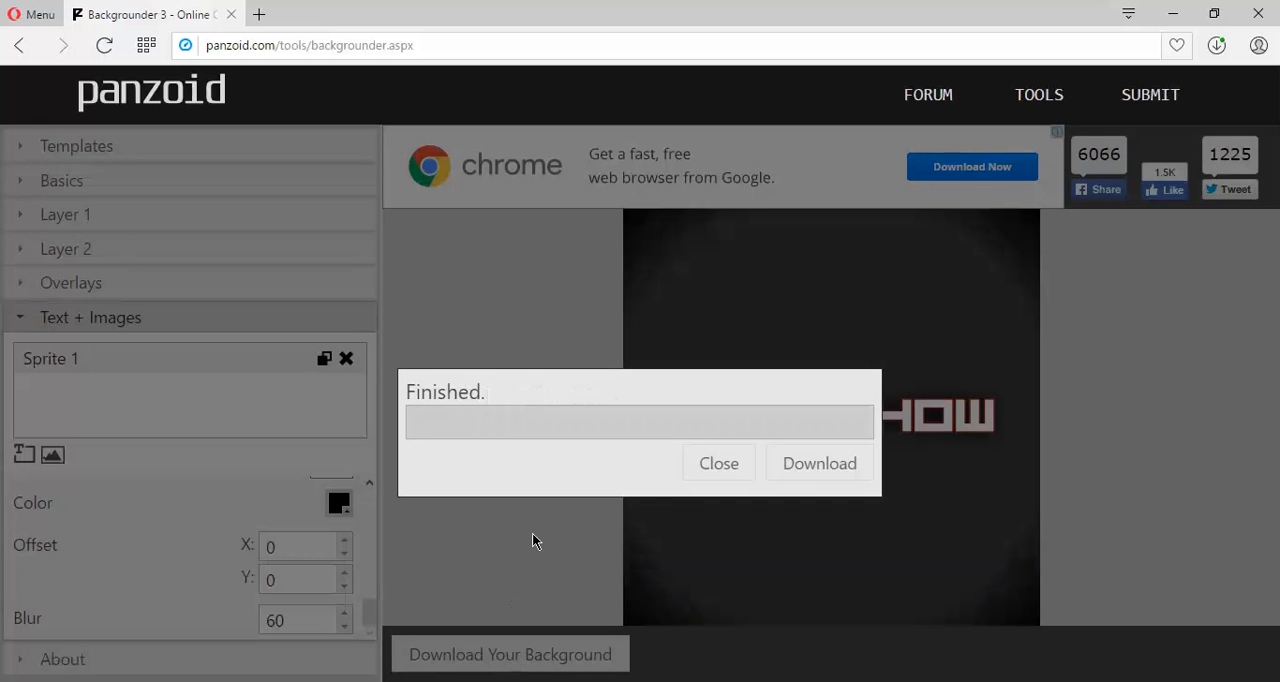
left_click(792, 476)
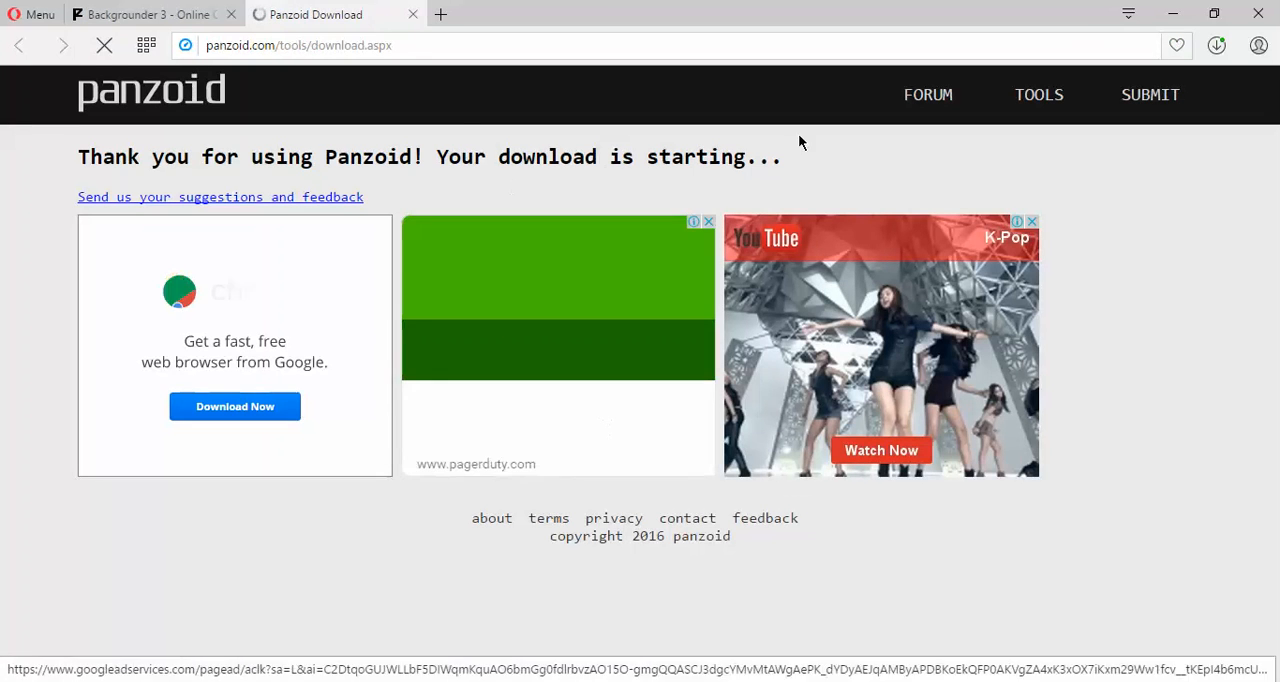
left_click(138, 13)
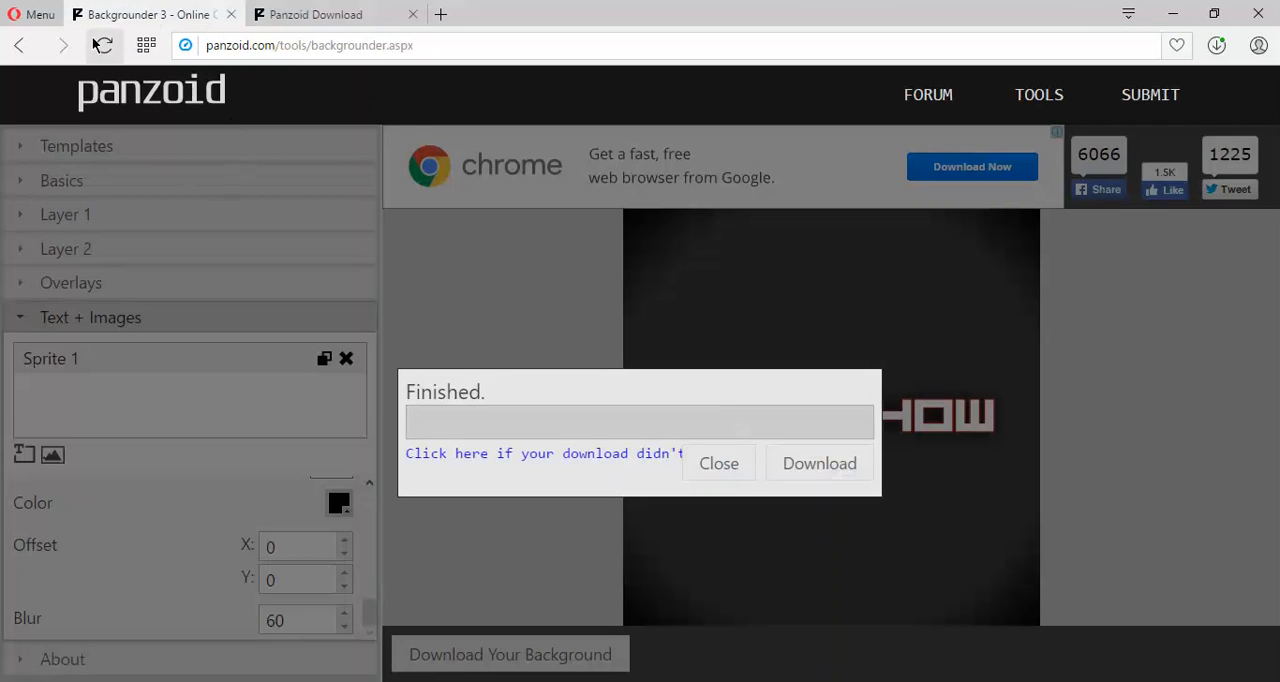
left_click(730, 465)
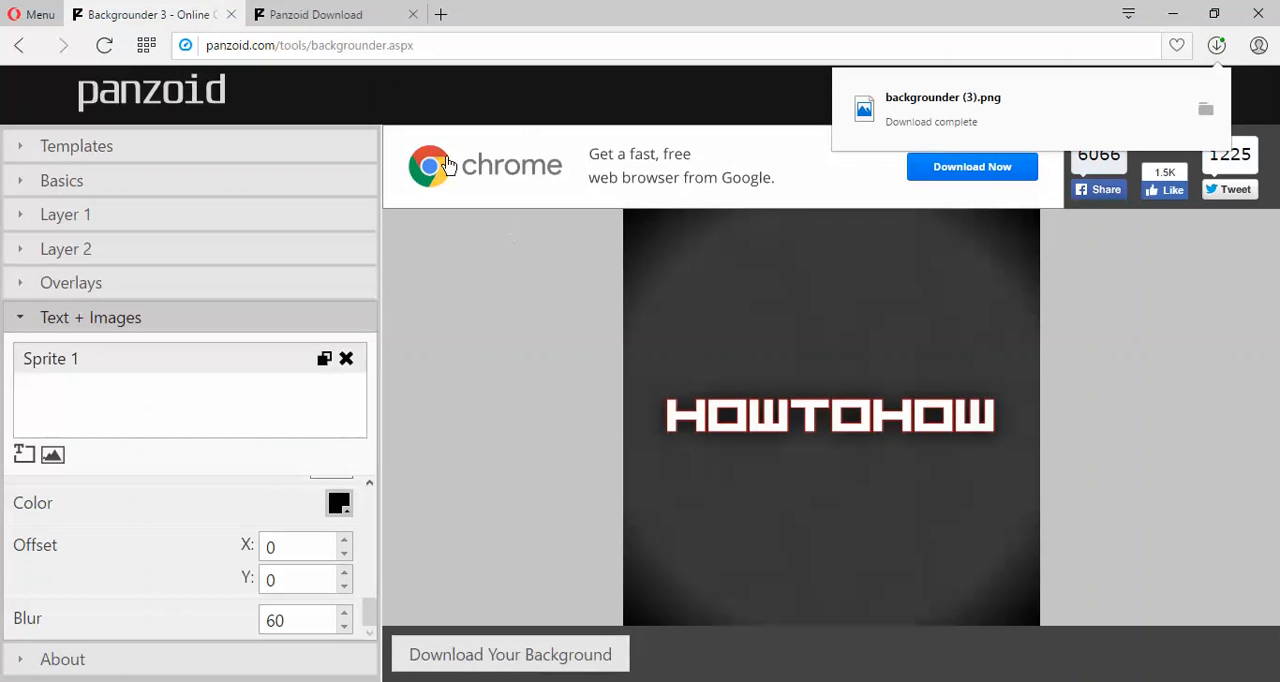
Reload the background editor for a fresh design and choose YouTube One as its type.
left_click(104, 45)
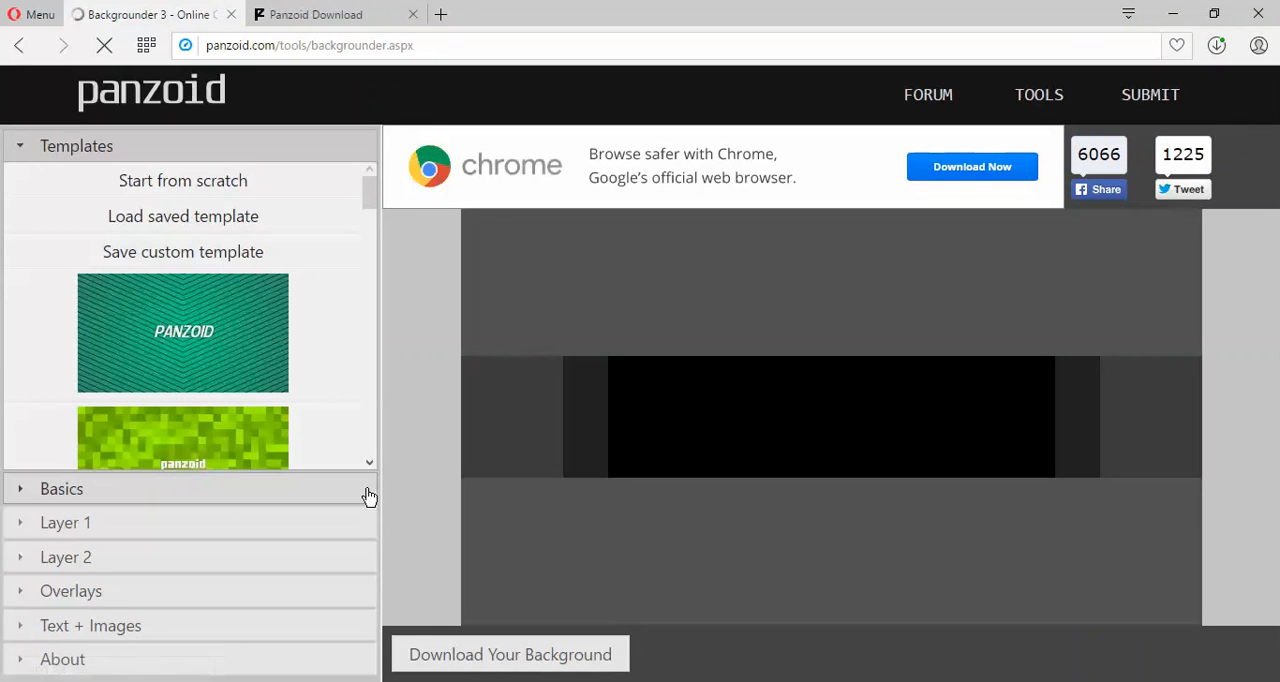
left_click(108, 496)
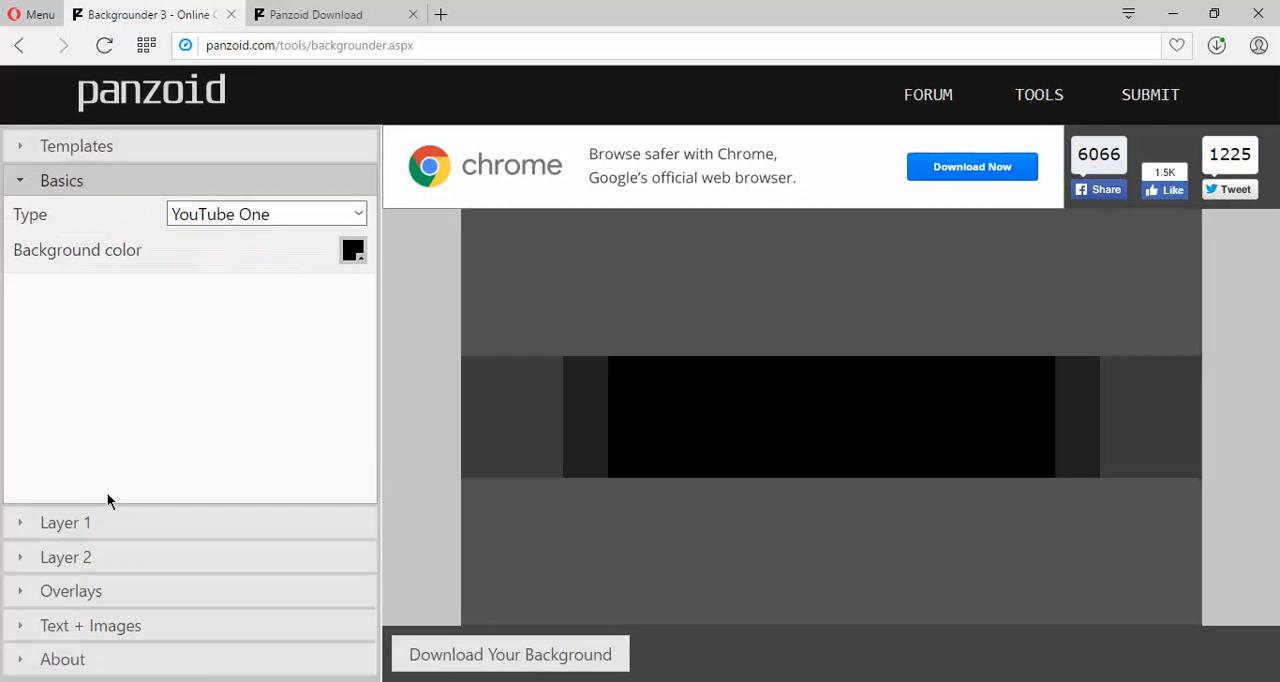
left_click(352, 214)
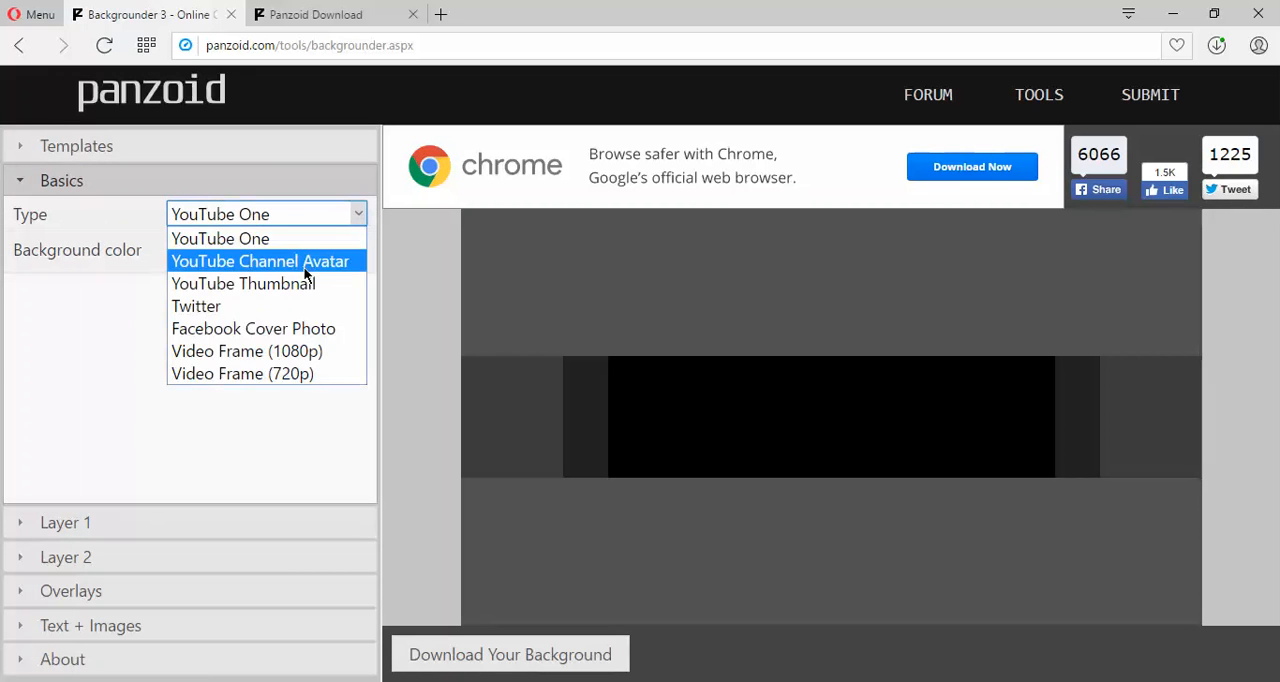
left_click(278, 245)
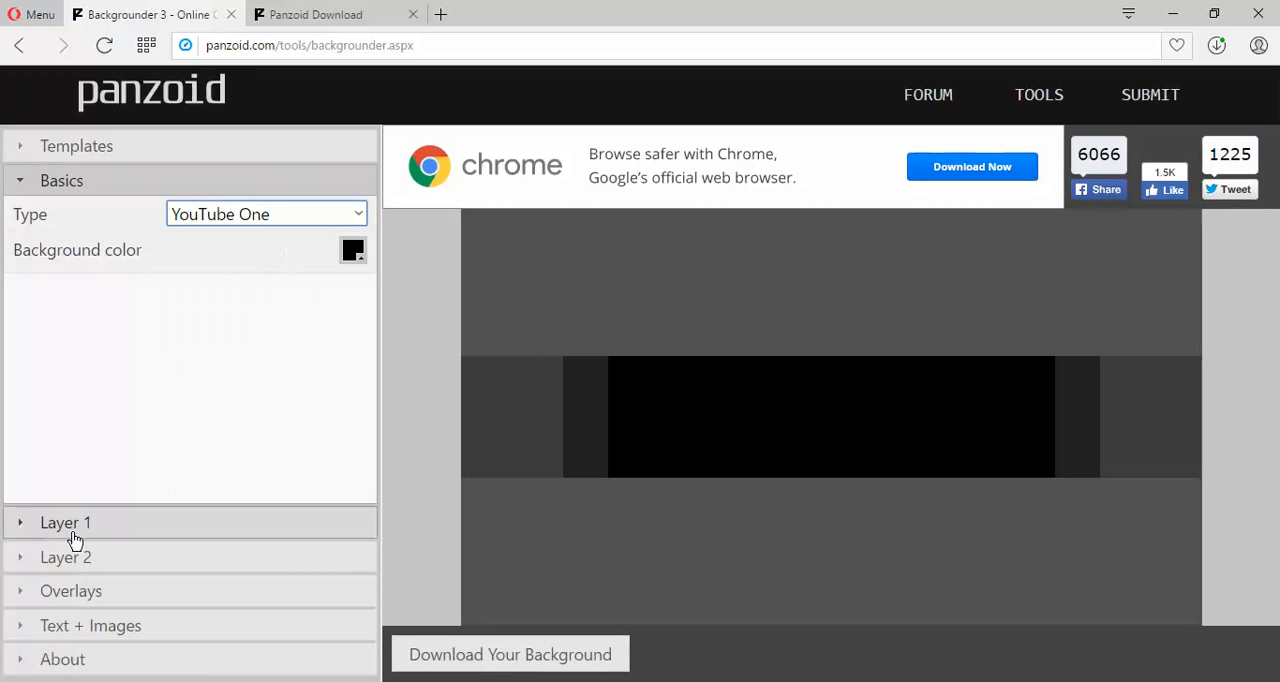
Apply the dark grey textured preset background image to Layer 1 as a tiled pattern.
left_click(29, 531)
left_click(168, 381)
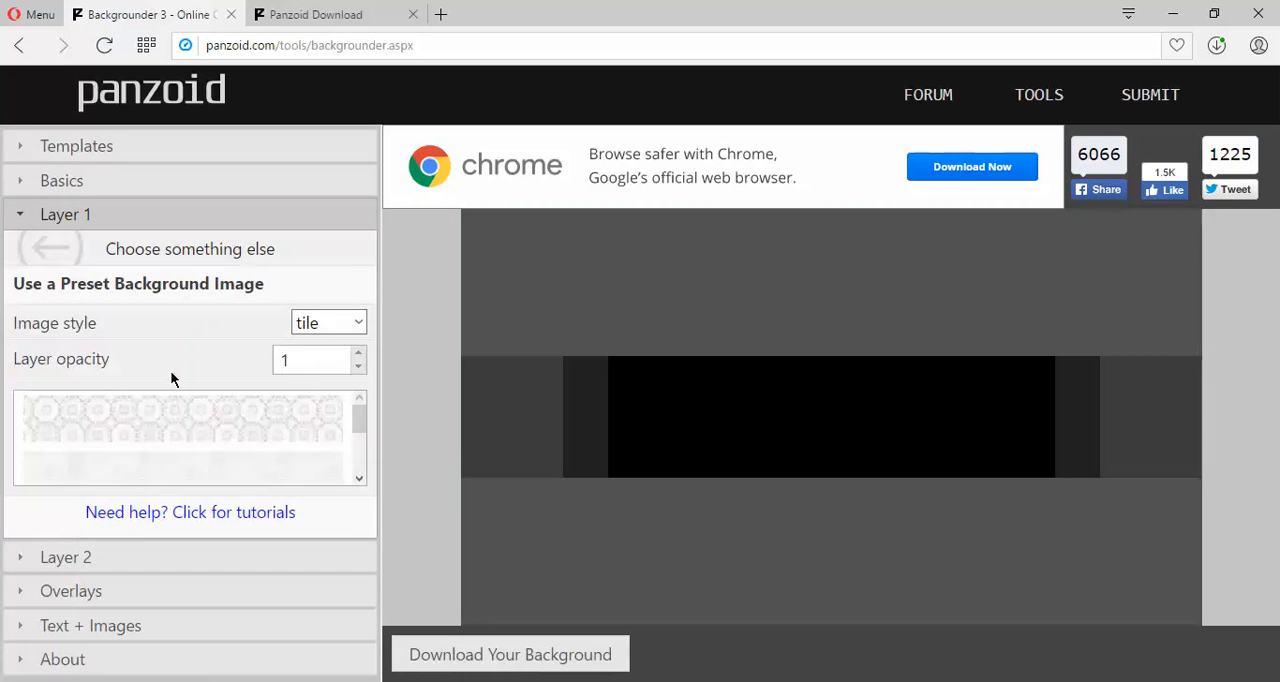
left_click_drag(357, 418, 354, 426)
left_click(296, 440)
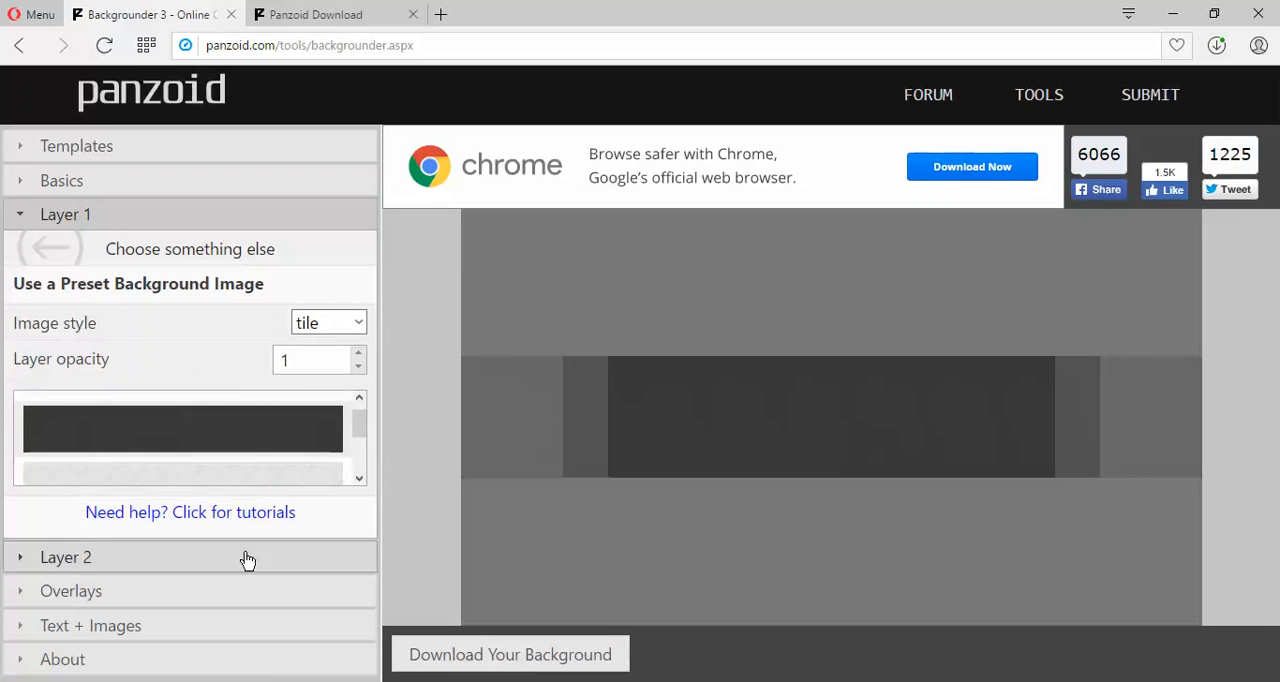
Try the bottom linear fade out on the overlay, and settle on radial from top.
left_click(84, 592)
left_click(358, 371)
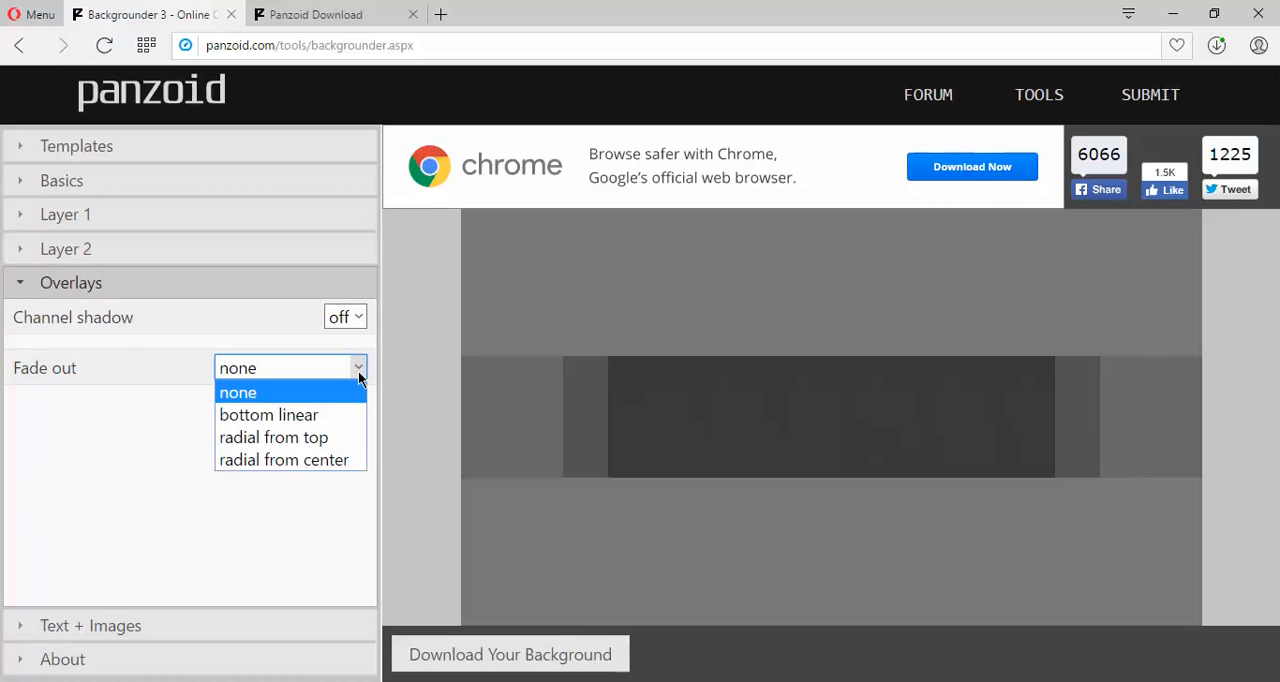
left_click(320, 414)
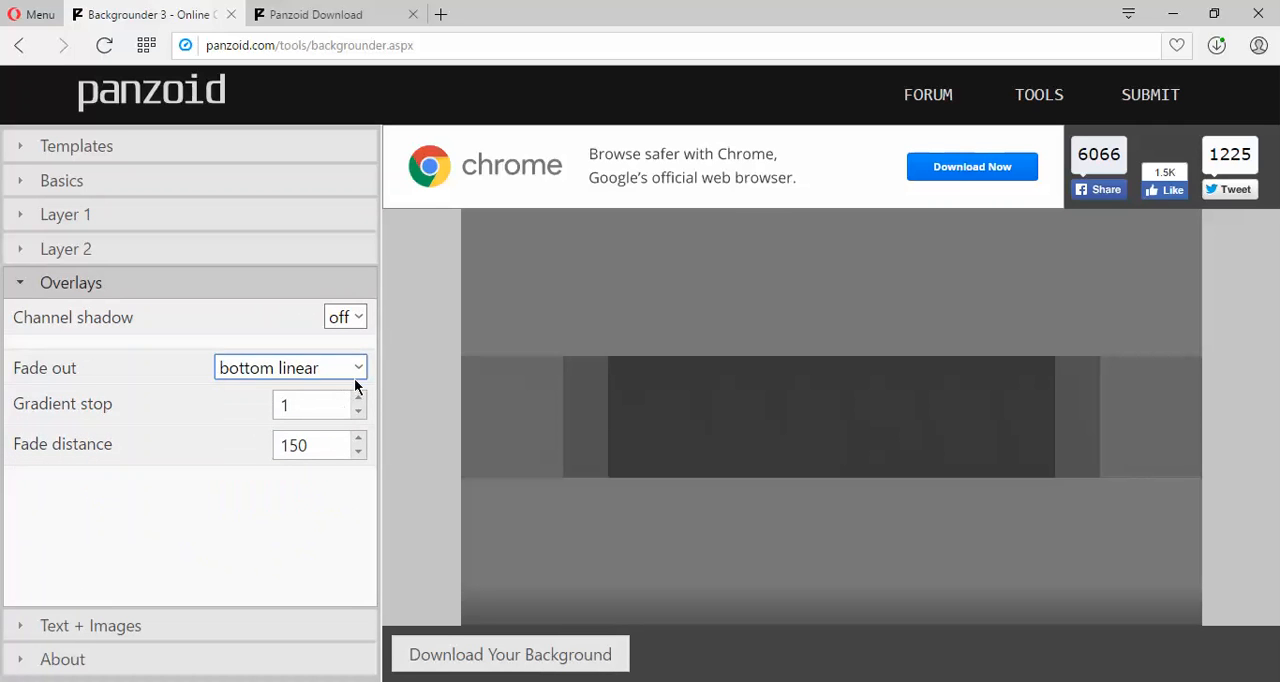
left_click(354, 374)
left_click(317, 432)
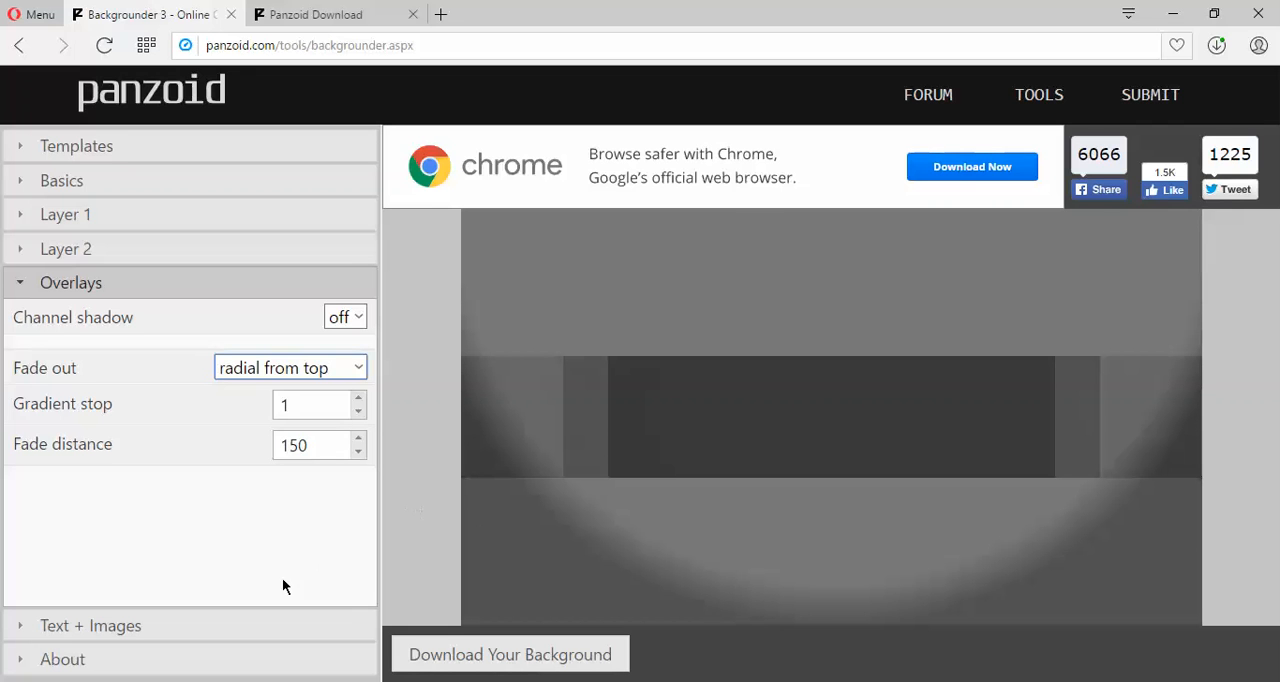
Add a text sprite to the banner and replace its default text with HOWTOHOW.
left_click(111, 628)
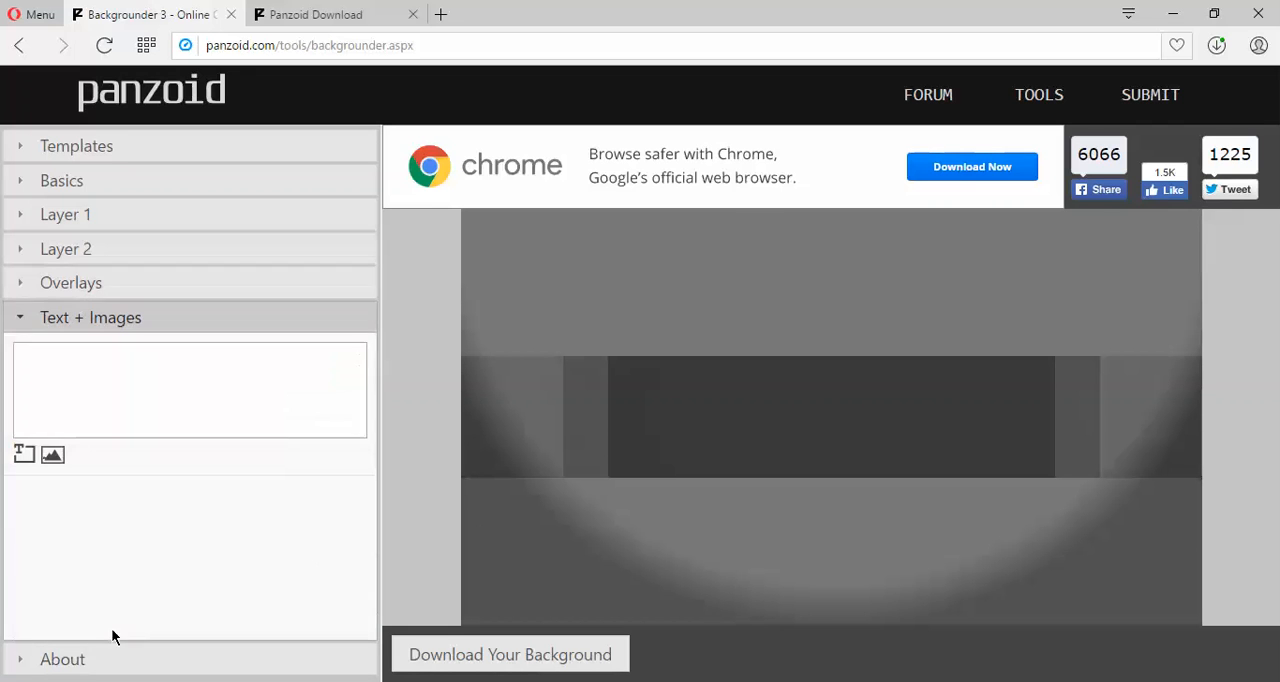
left_click(24, 455)
left_click(70, 361)
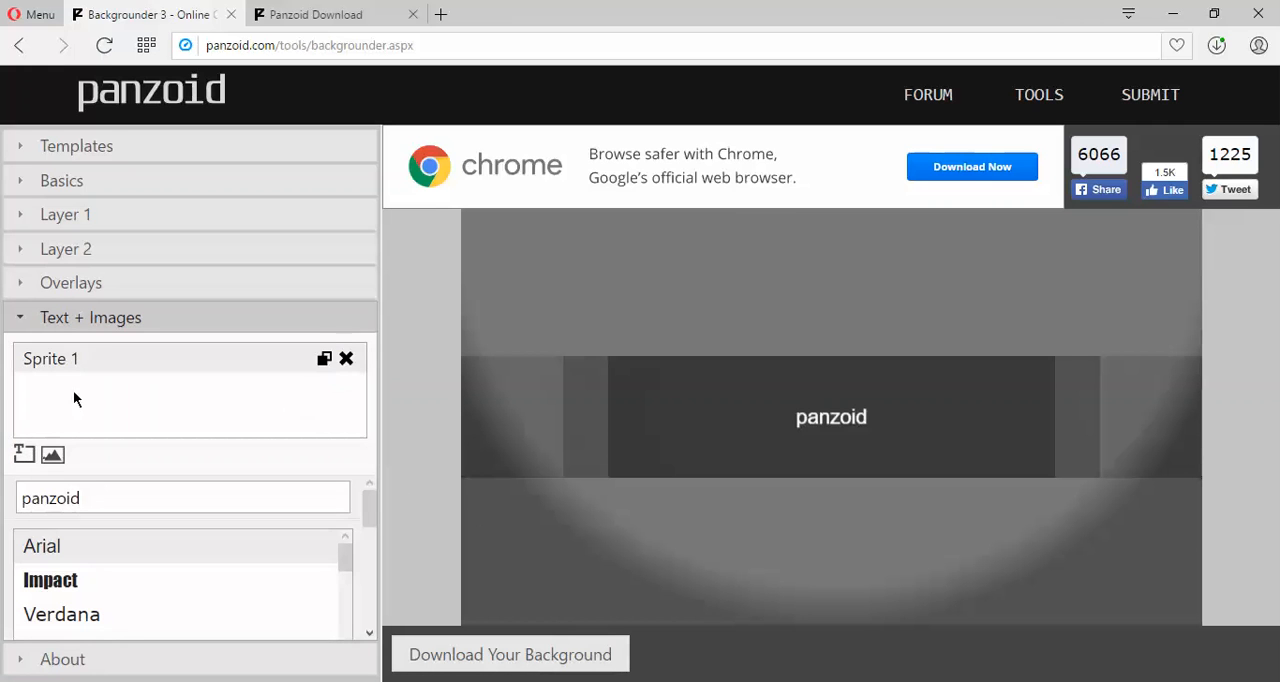
left_click_drag(96, 501, 35, 498)
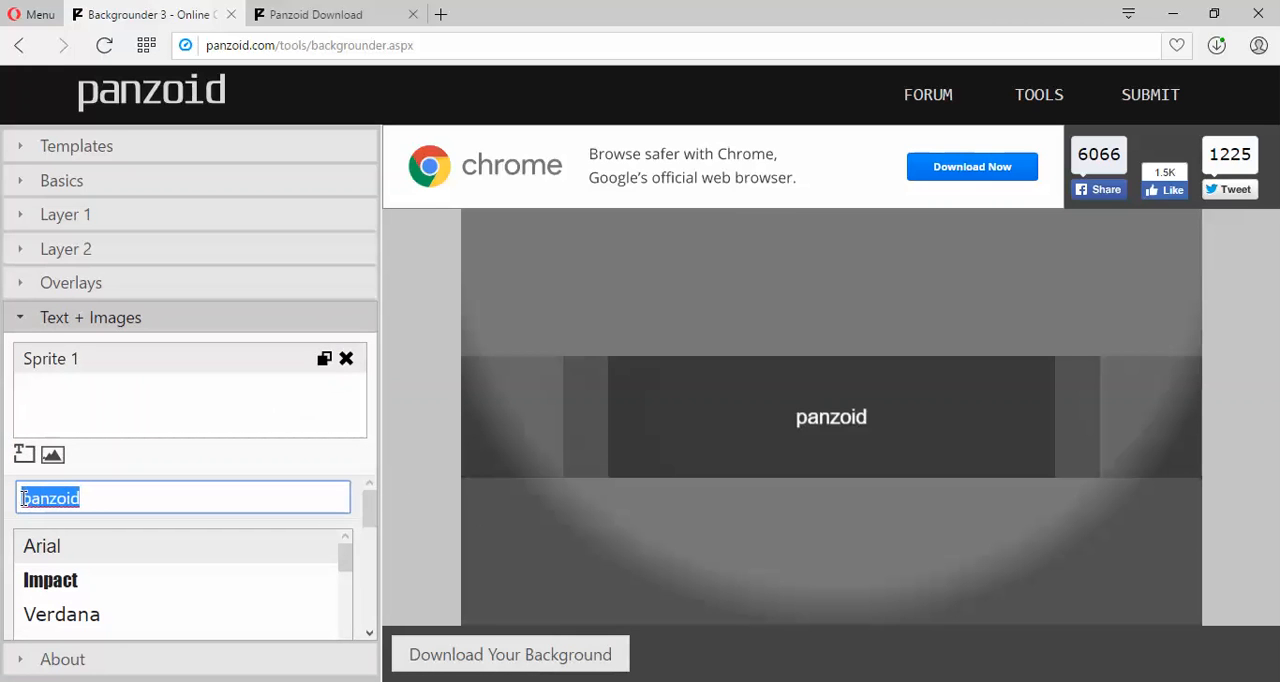
type("H")
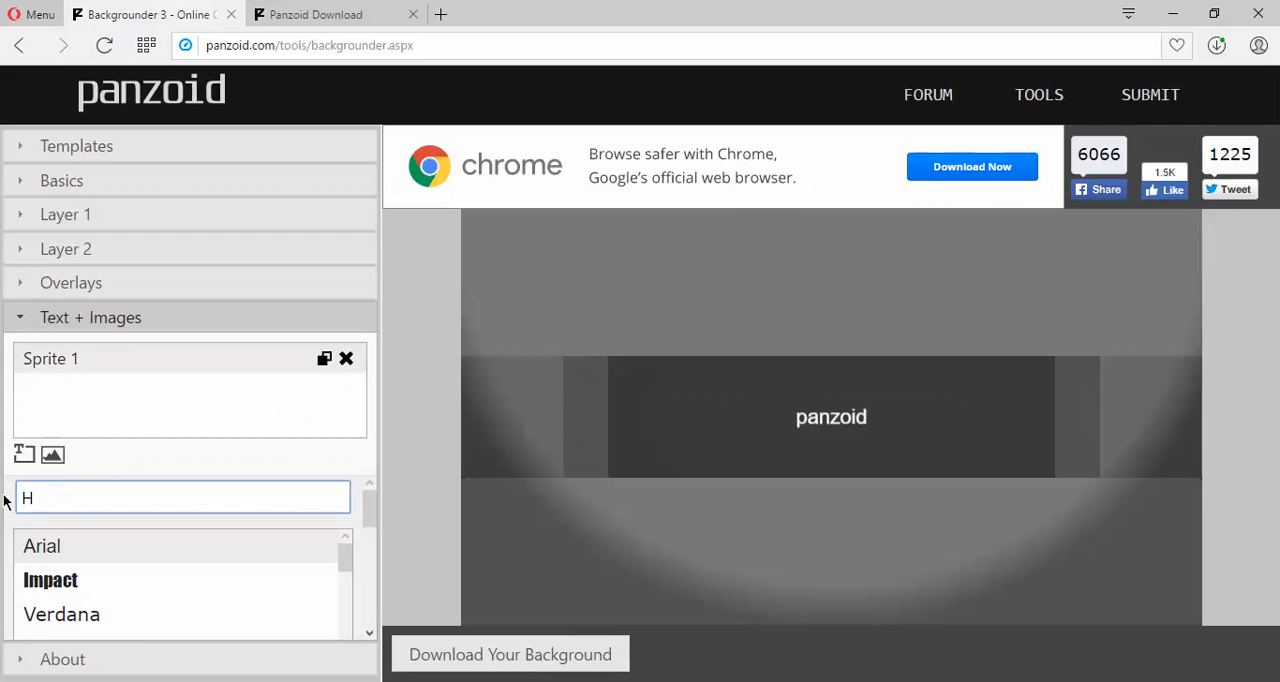
type("OWTOHOW")
Set the HOWTOHOW text in the Basica font.
scroll(349, 568, "down", 1)
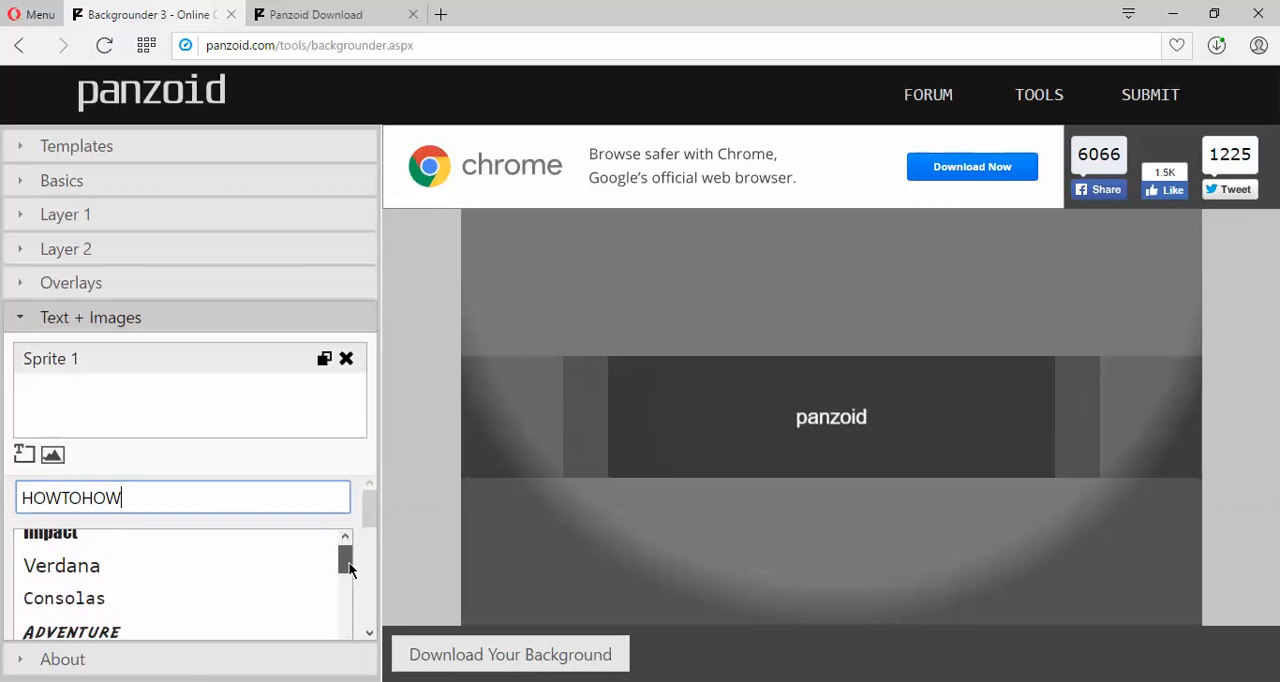
scroll(349, 568, "down", 2)
left_click(100, 591)
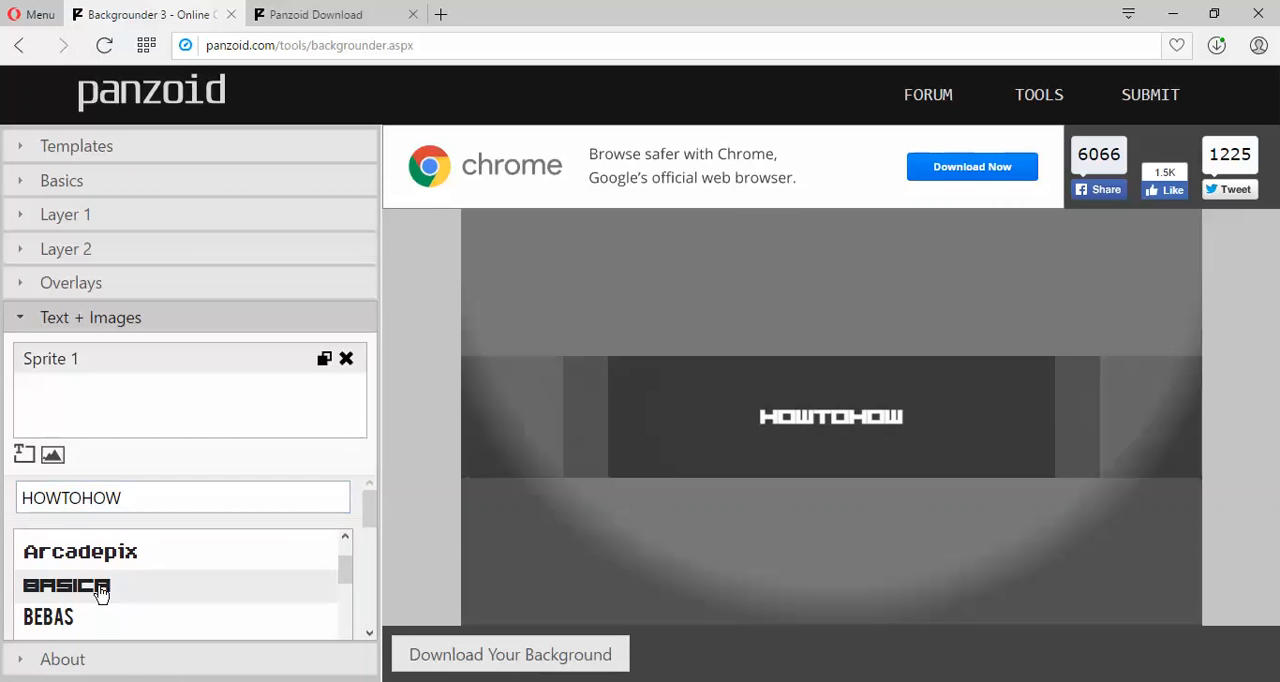
Try font size 120 on the HOWTOHOW text and change it to 140.
left_click_drag(365, 504, 248, 591)
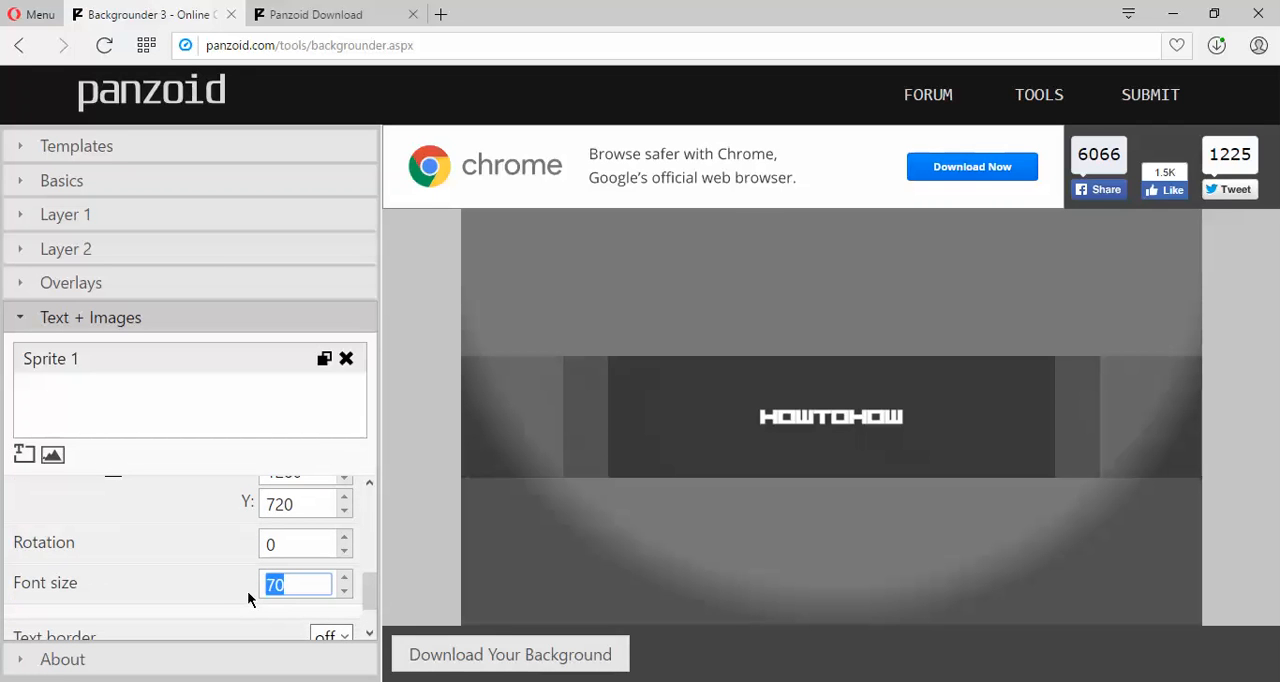
type("120")
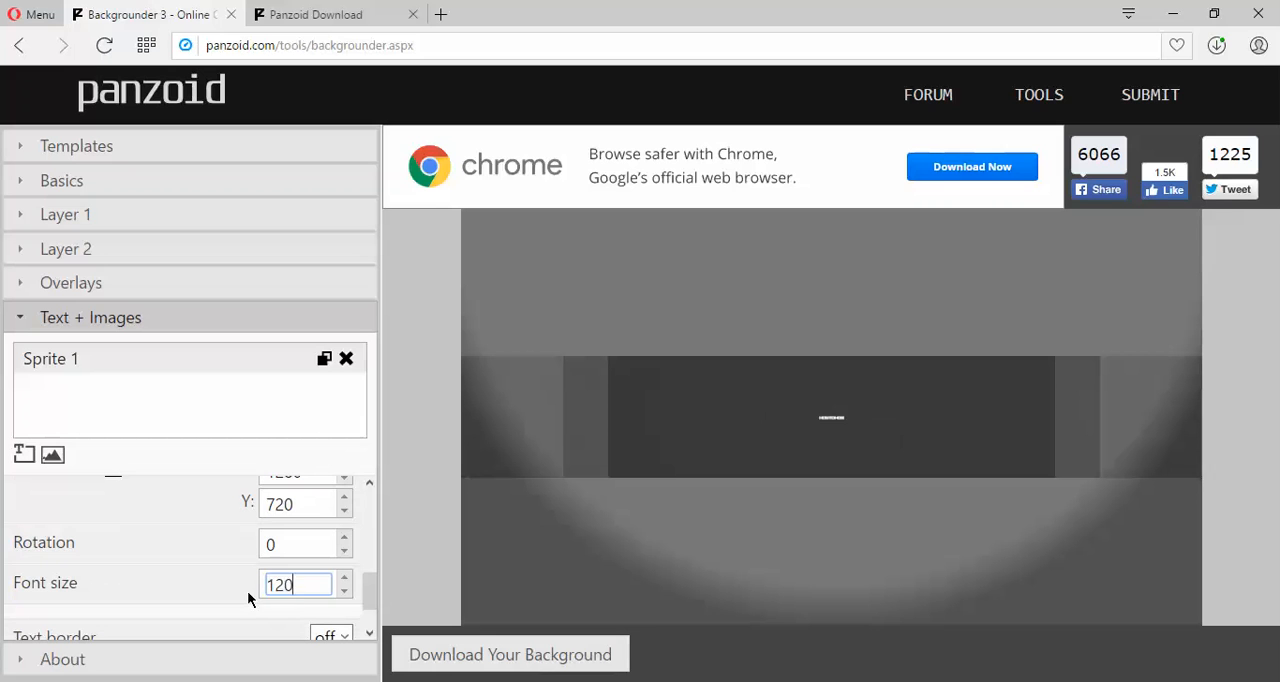
key("BackSpace")
key("BackSpace")
type("40")
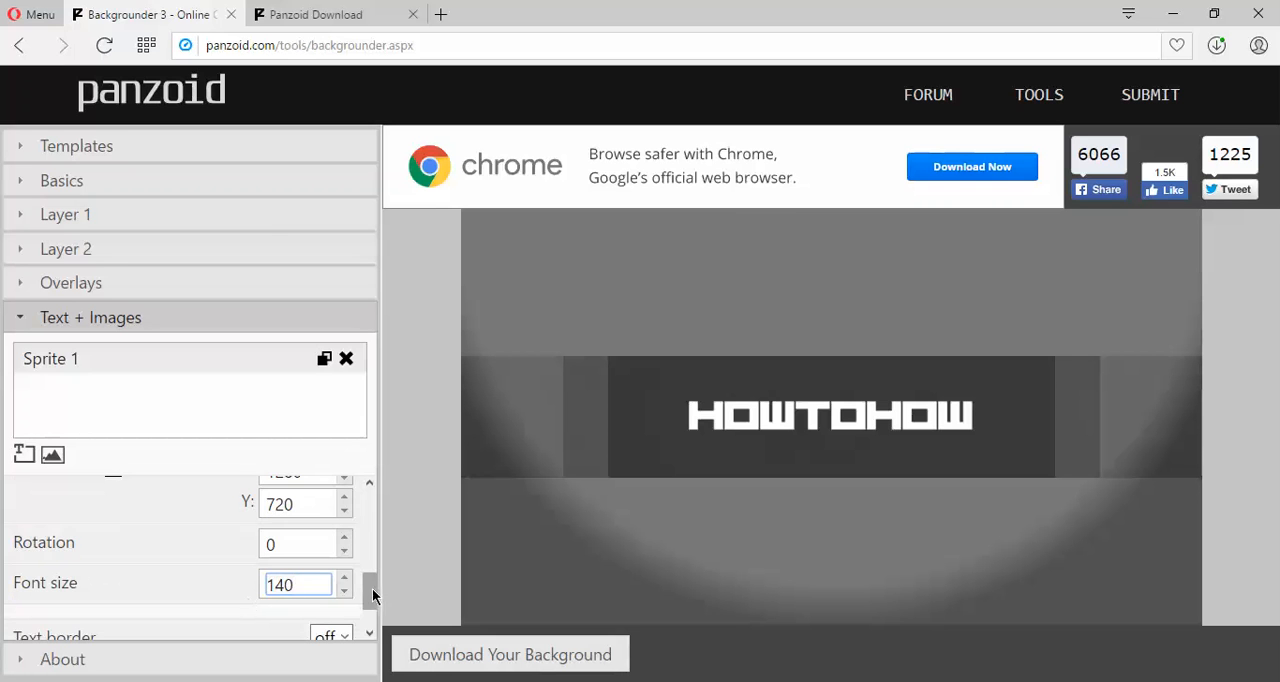
Turn on the HOWTOHOW text border and raise its thickness to 8.
left_click_drag(372, 588, 373, 602)
left_click(331, 576)
left_click(345, 625)
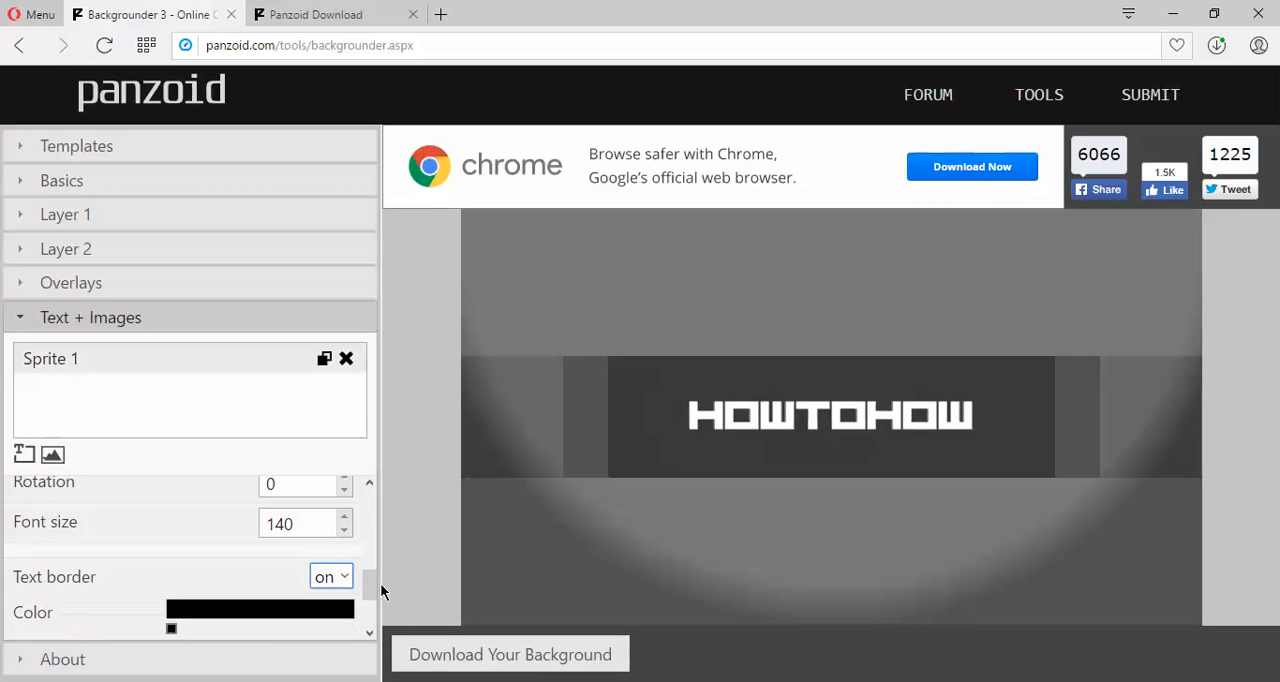
scroll(372, 580, "down", 2)
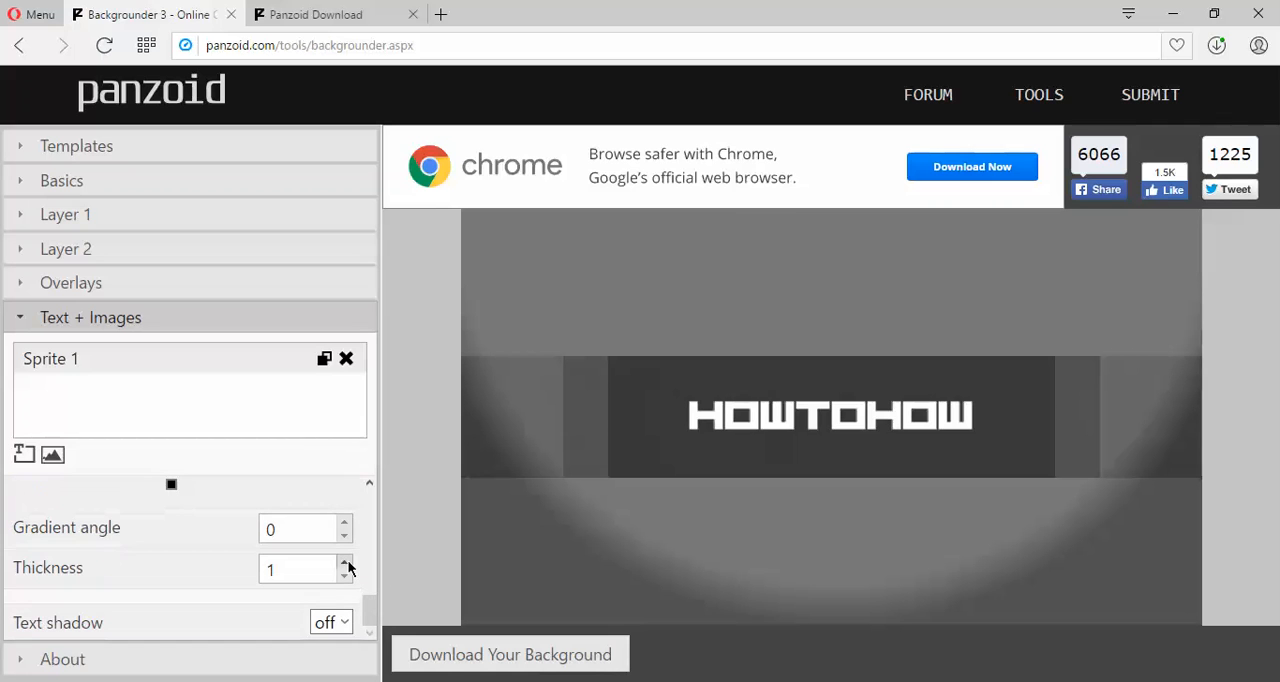
left_click(344, 563)
left_click(344, 563)
left_click(344, 563)
left_click(344, 563)
left_click(344, 563)
left_click(344, 563)
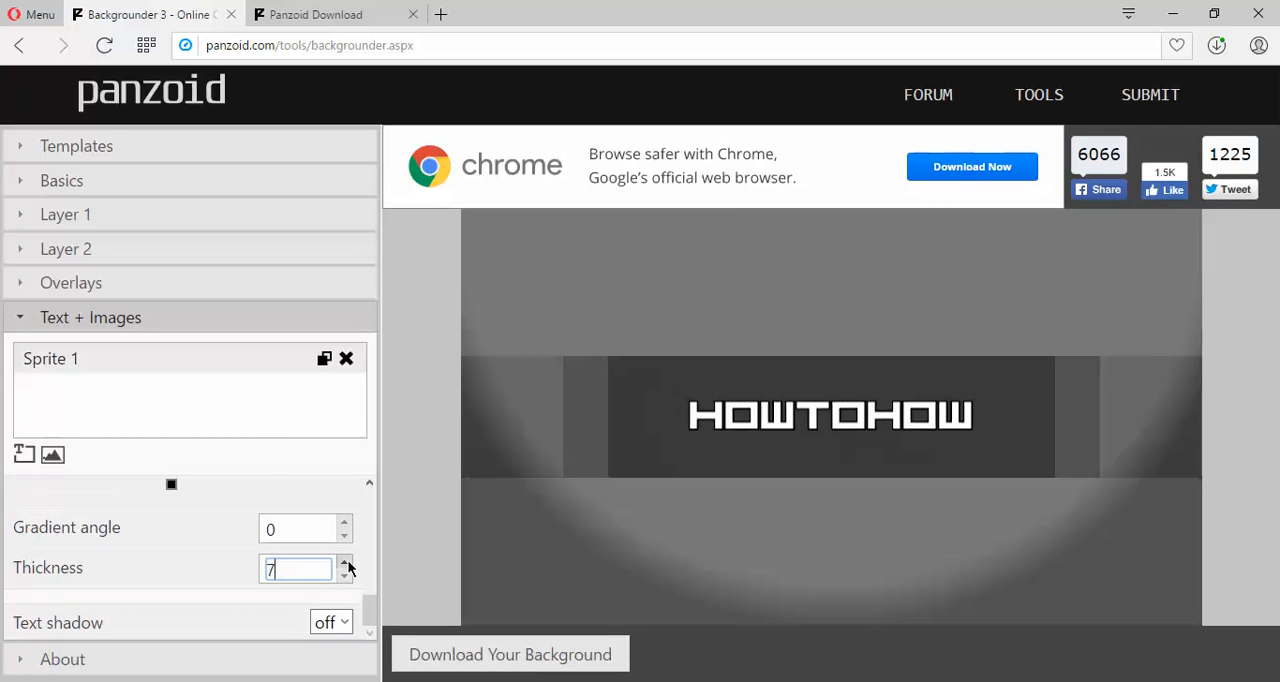
left_click(344, 563)
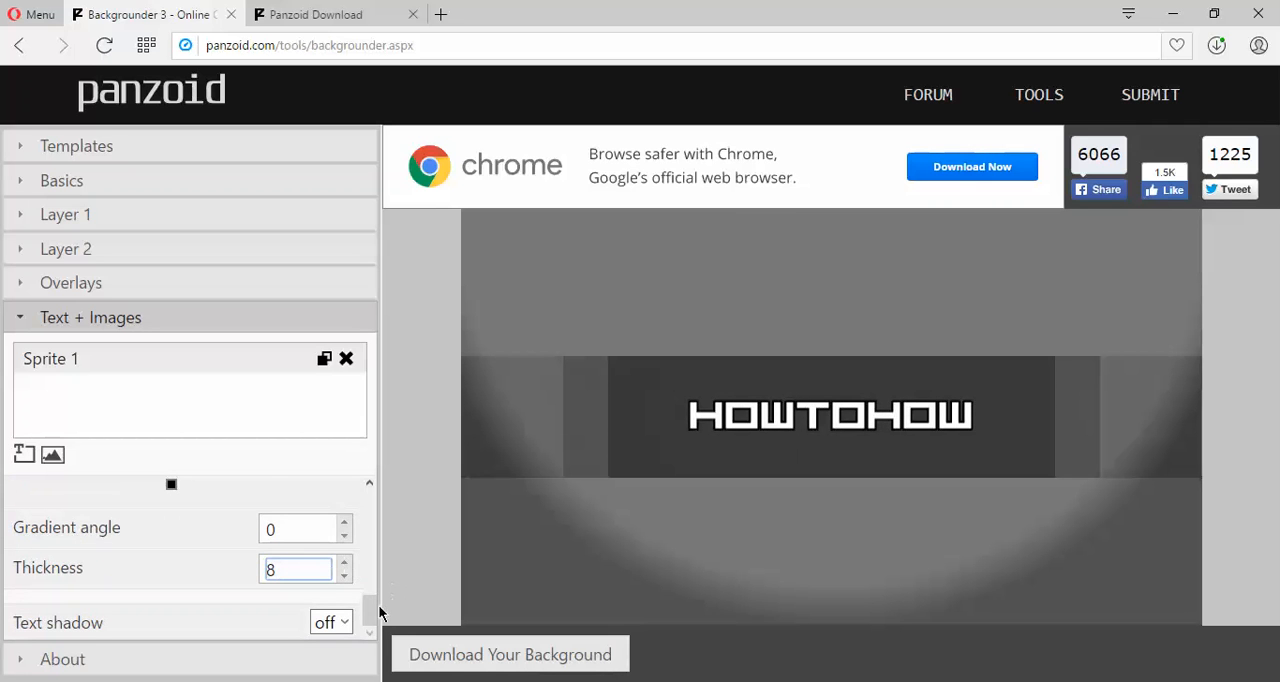
Enlarge the HOWTOHOW text to font size 150 and move it slightly up within the banner's central area.
left_click_drag(374, 606, 372, 579)
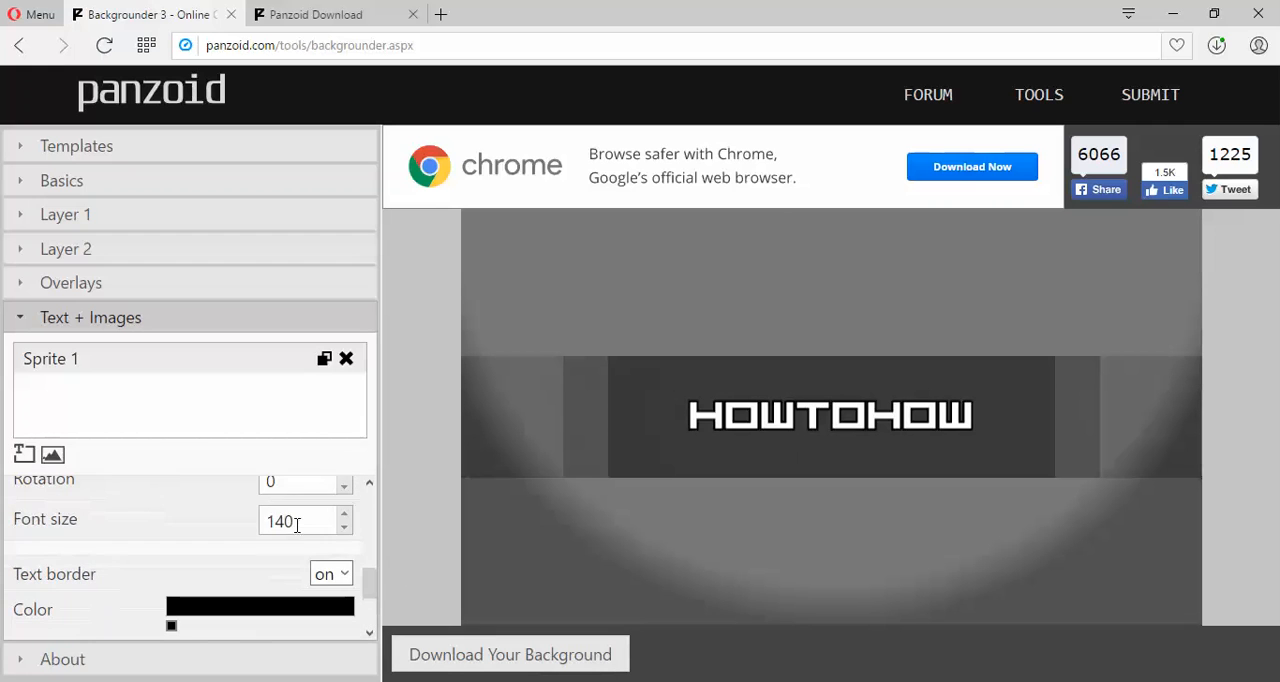
left_click_drag(296, 525, 268, 520)
type("150")
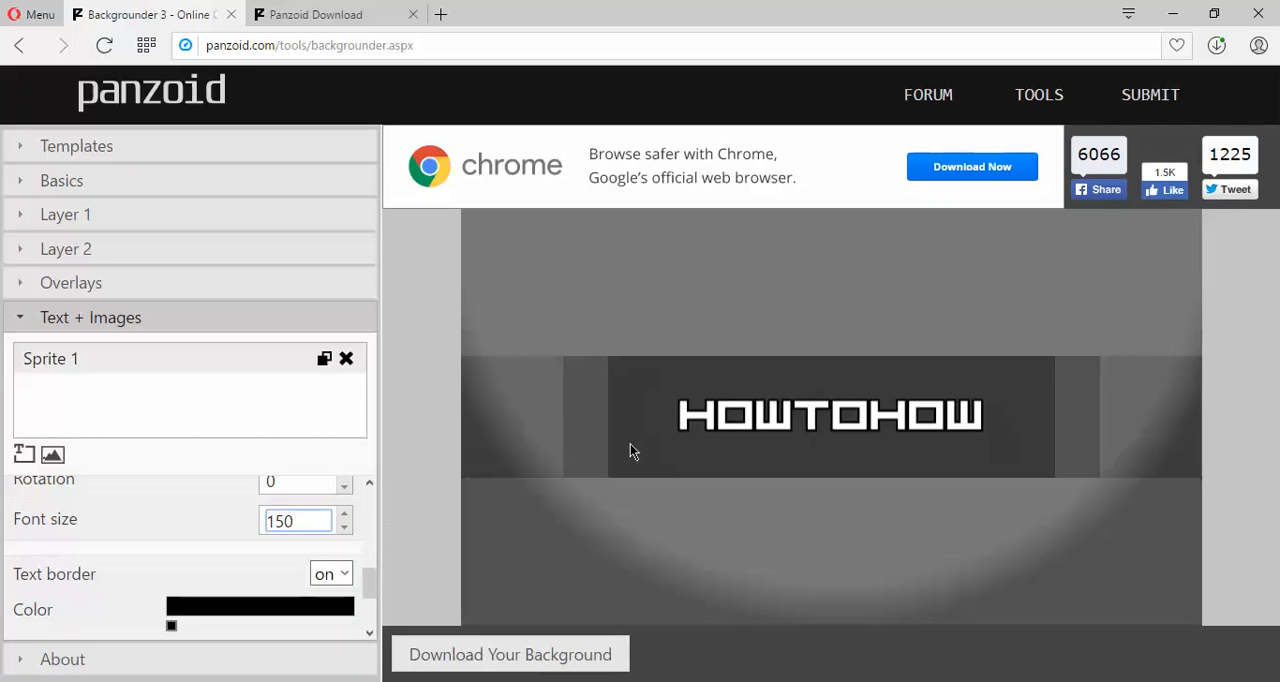
left_click_drag(787, 413, 787, 397)
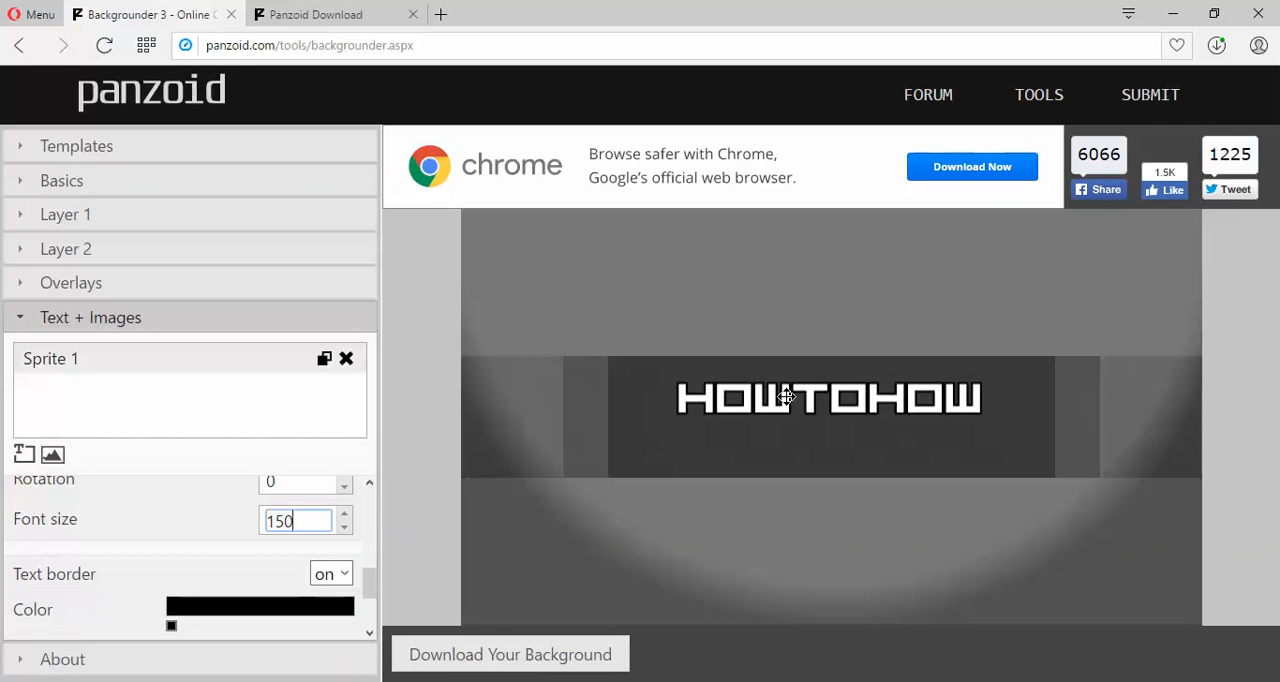
Turn on the text shadow for HOWTOHOW and set its blur to 55.
scroll(365, 590, "down", 1)
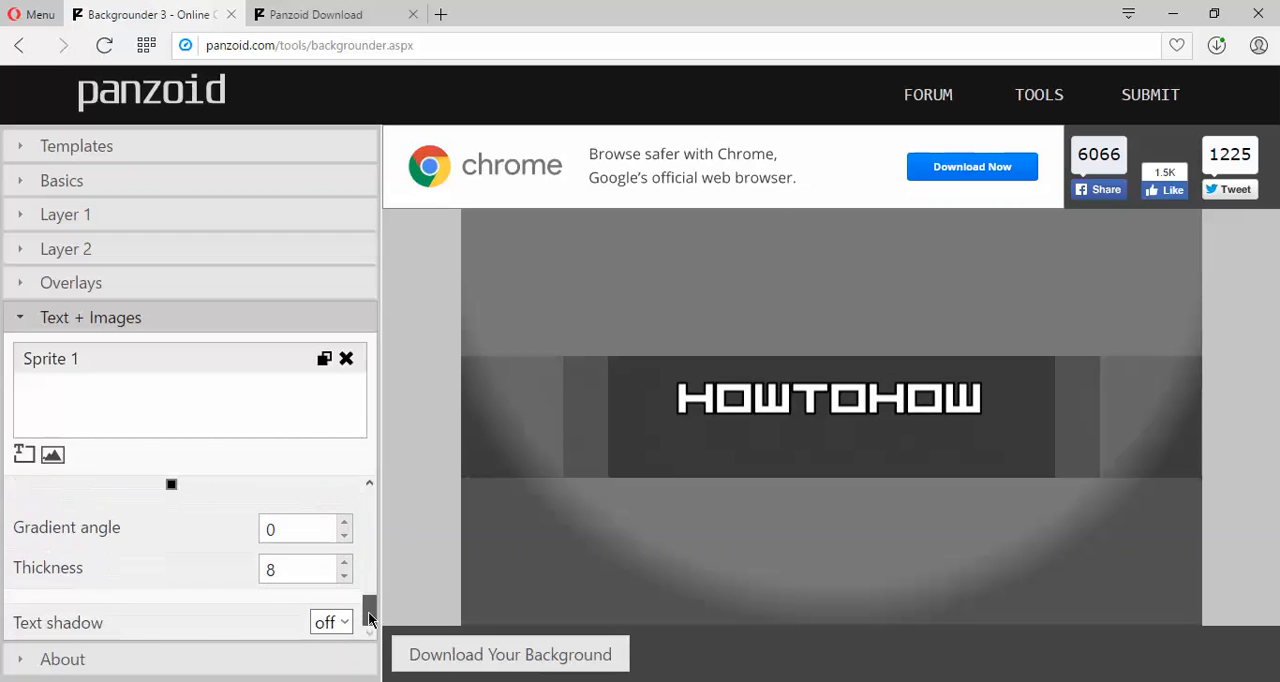
left_click(344, 624)
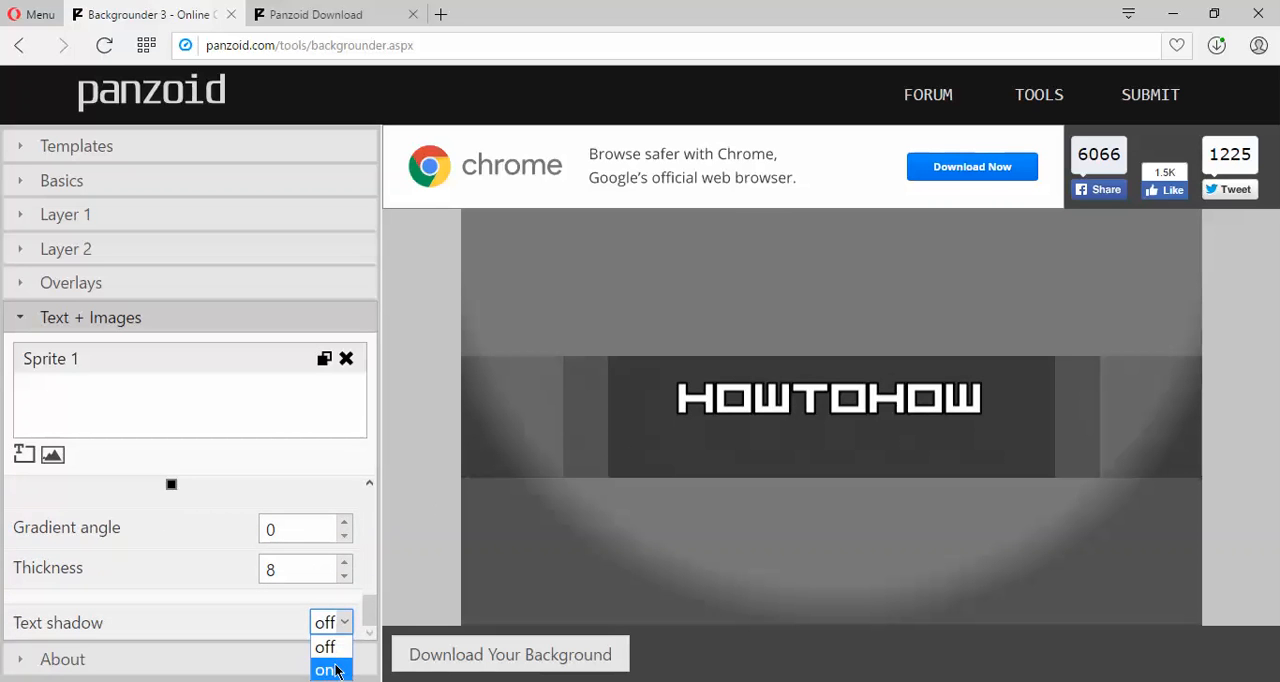
left_click(330, 668)
left_click_drag(369, 589, 373, 617)
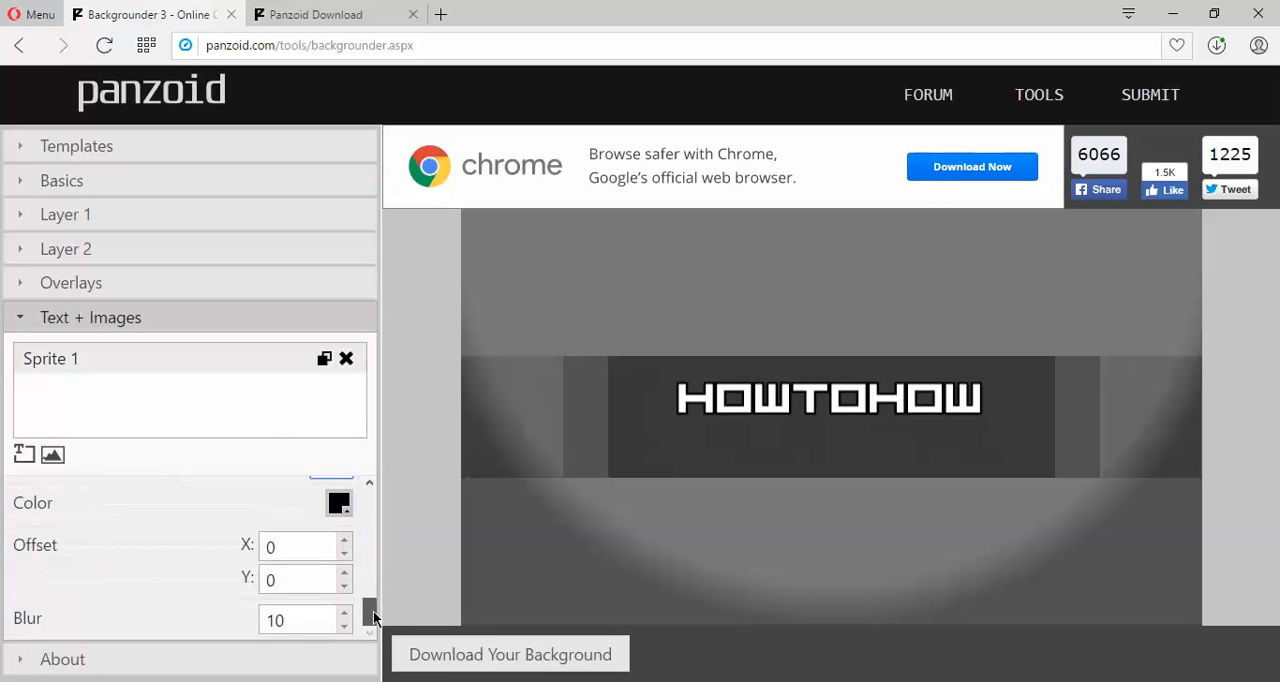
double_click(304, 619)
type("55")
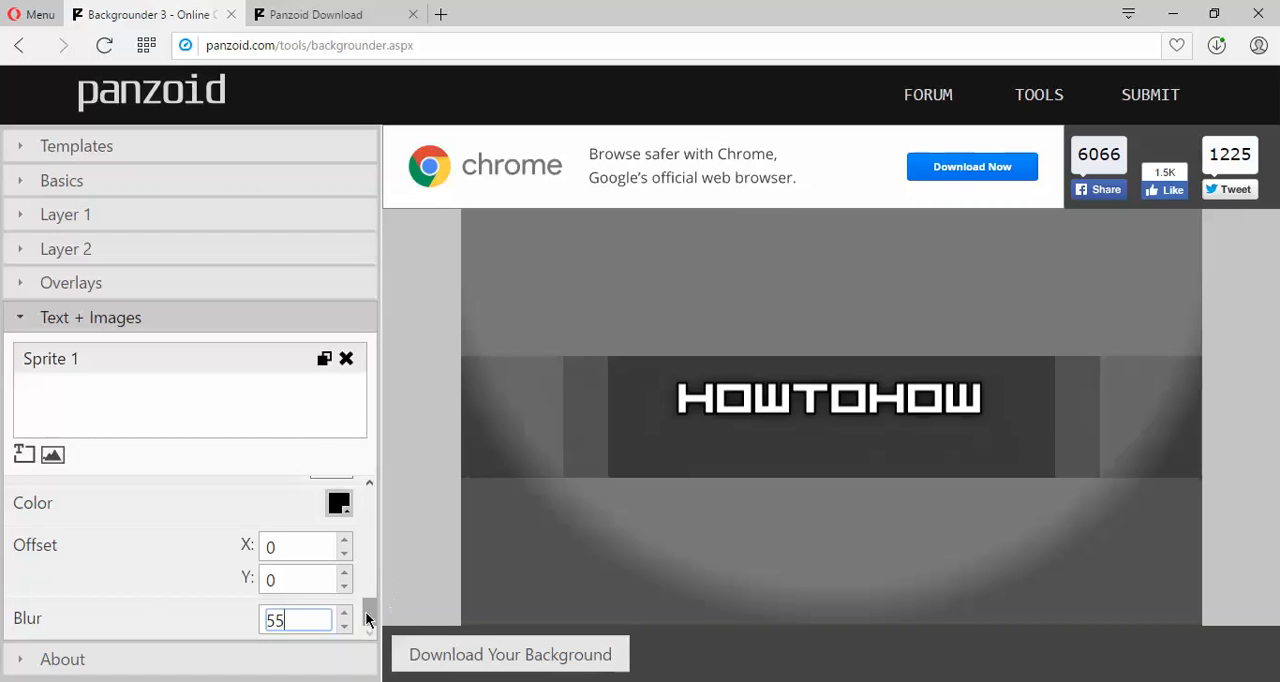
Add a second text sprite reading SUBSCRIBE and set it in the barcode font.
left_click_drag(365, 611, 371, 507)
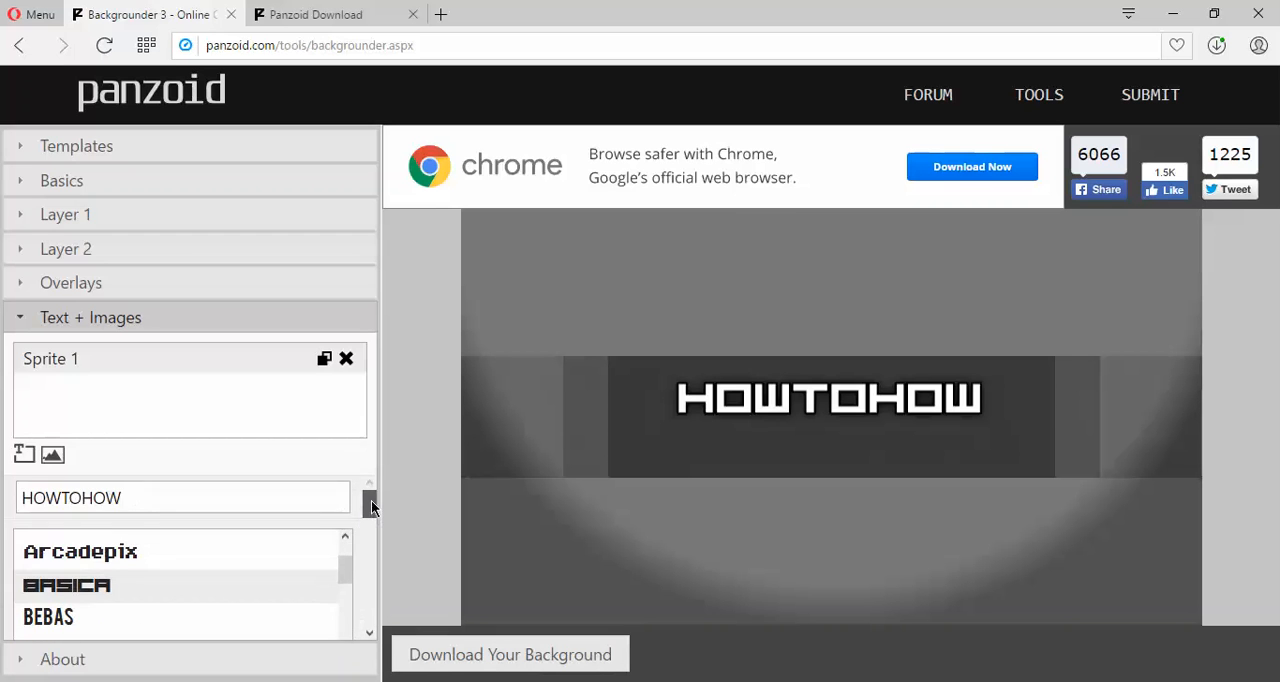
left_click(26, 458)
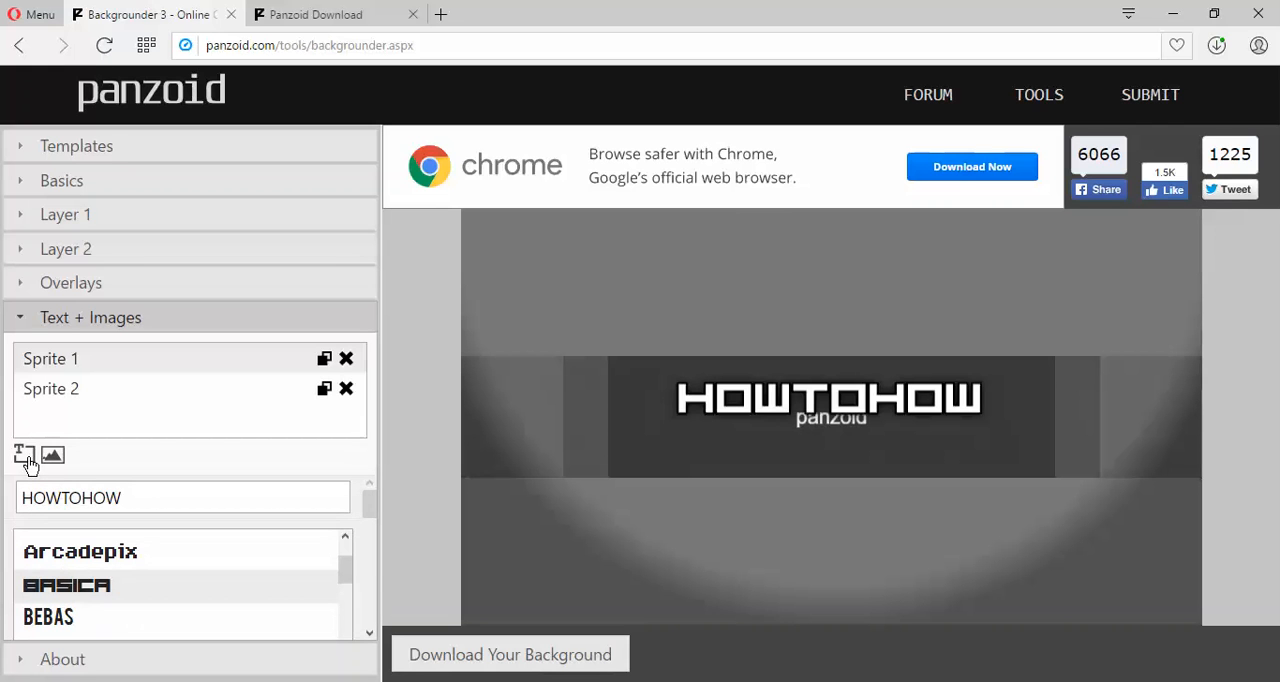
left_click(58, 390)
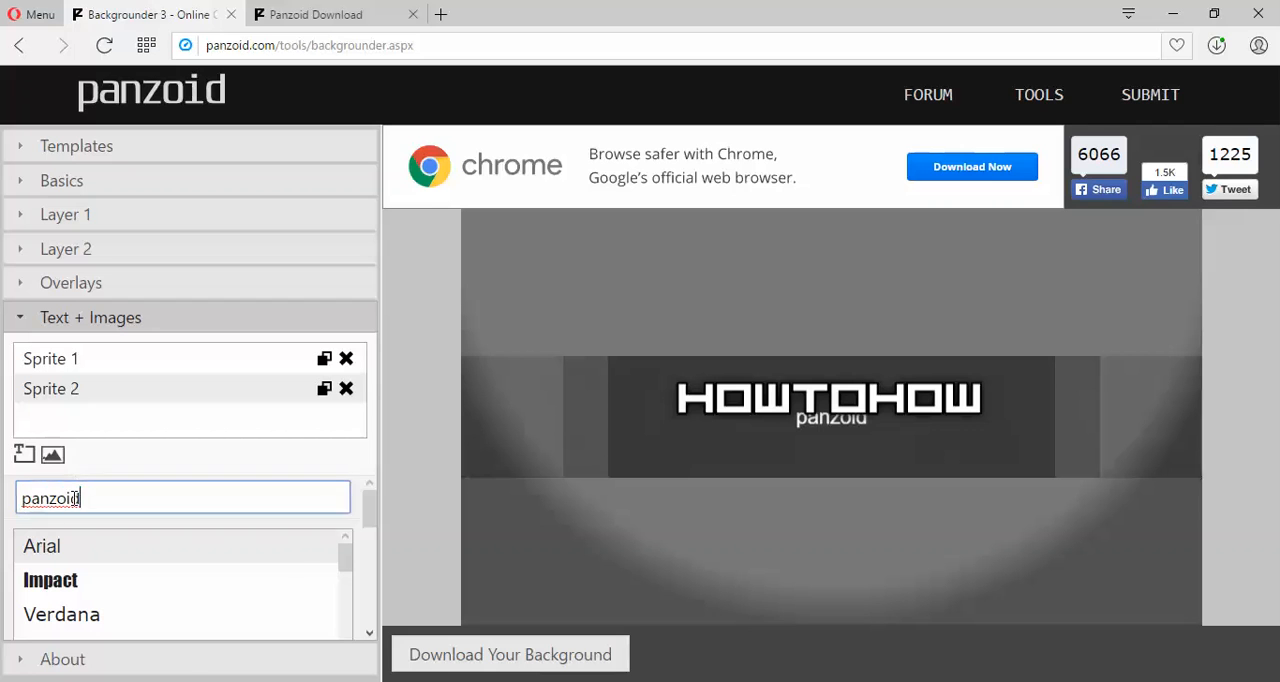
left_click_drag(81, 498, 6, 494)
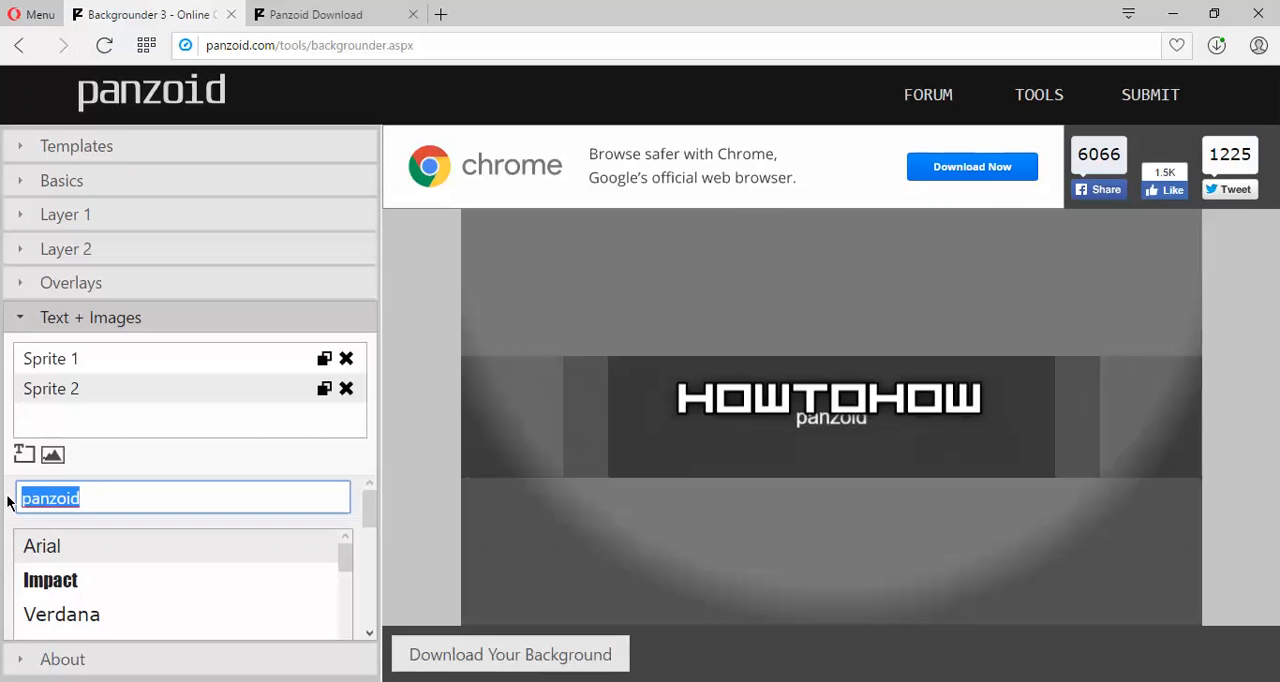
type("SU")
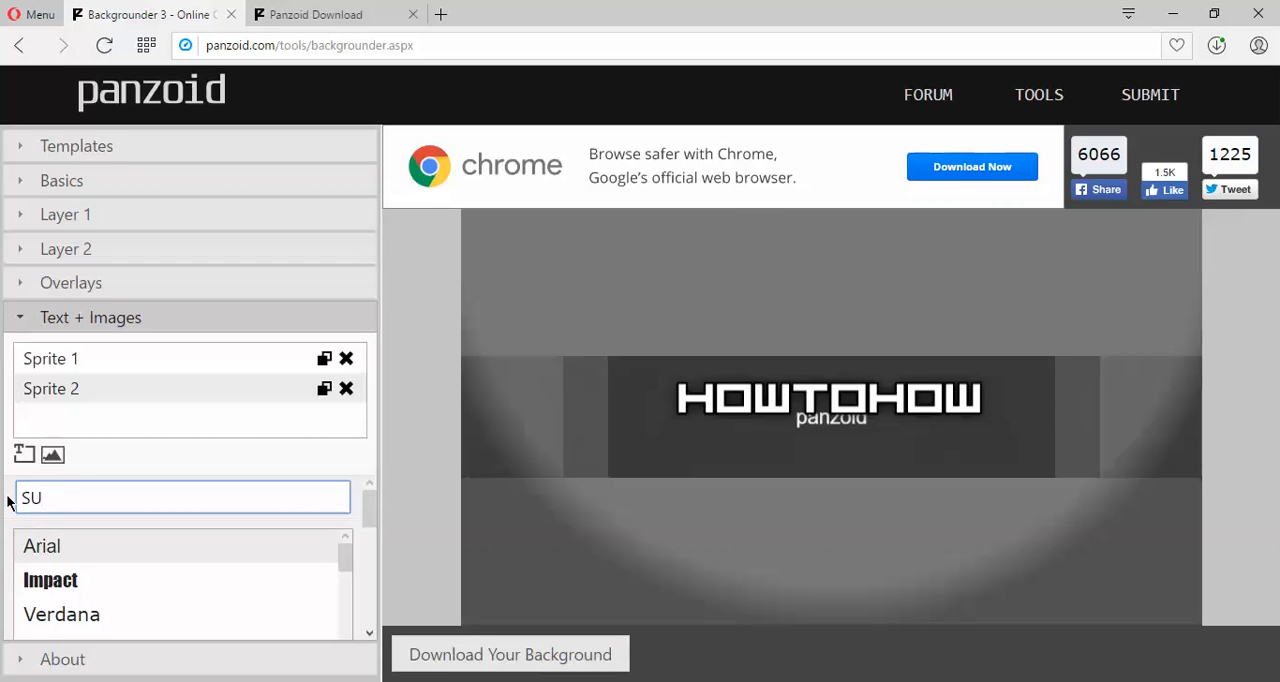
type("BSCRIBE")
left_click_drag(348, 560, 345, 559)
left_click(65, 628)
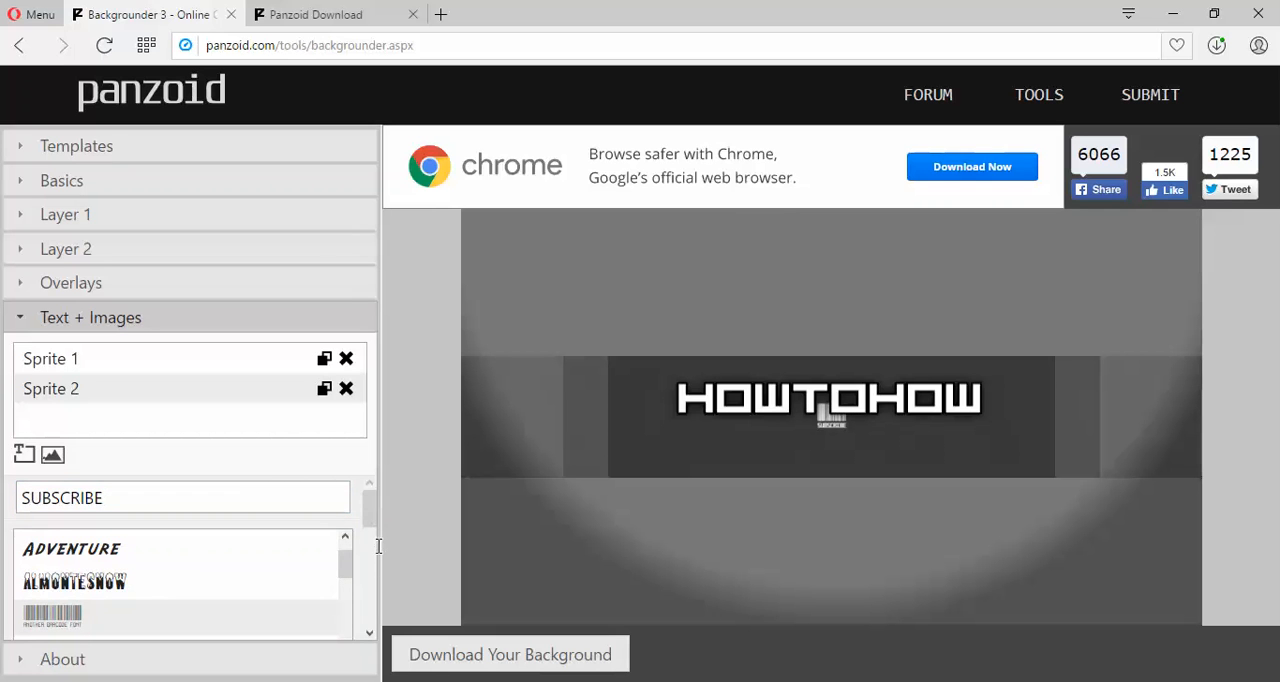
Set the SUBSCRIBE text's font size to 130 and reselect its sprite.
left_click_drag(378, 545, 230, 578)
left_click(309, 476)
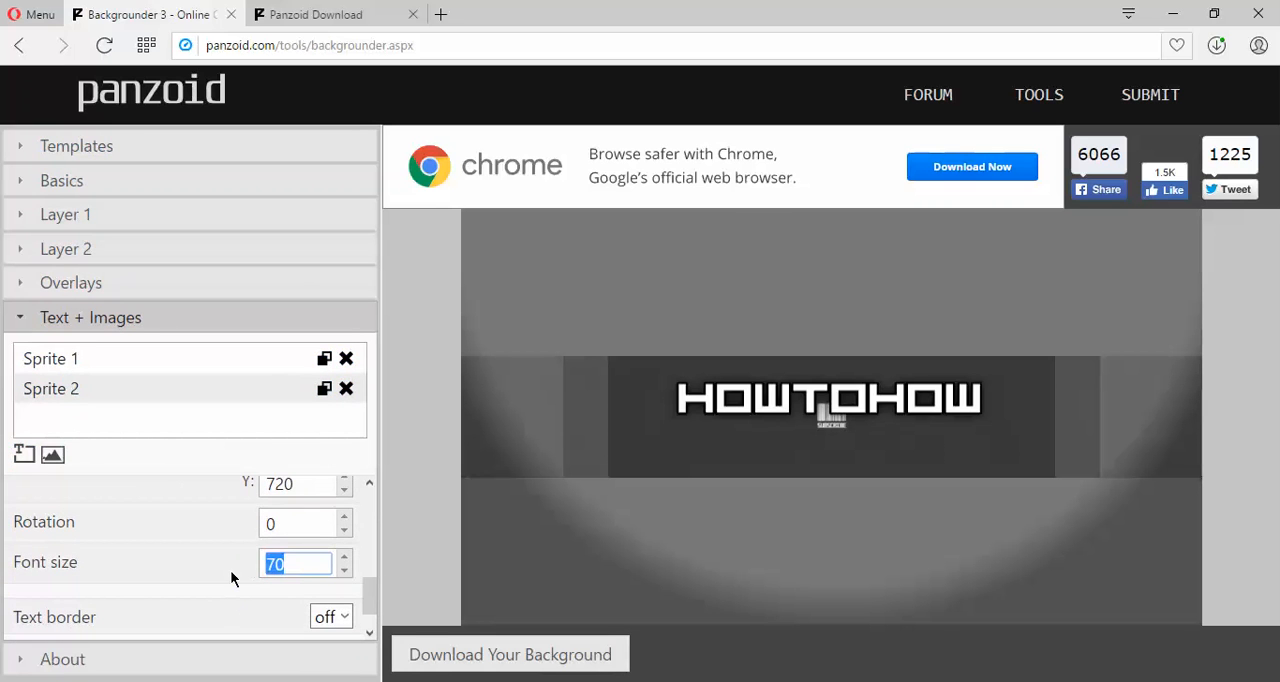
type("130")
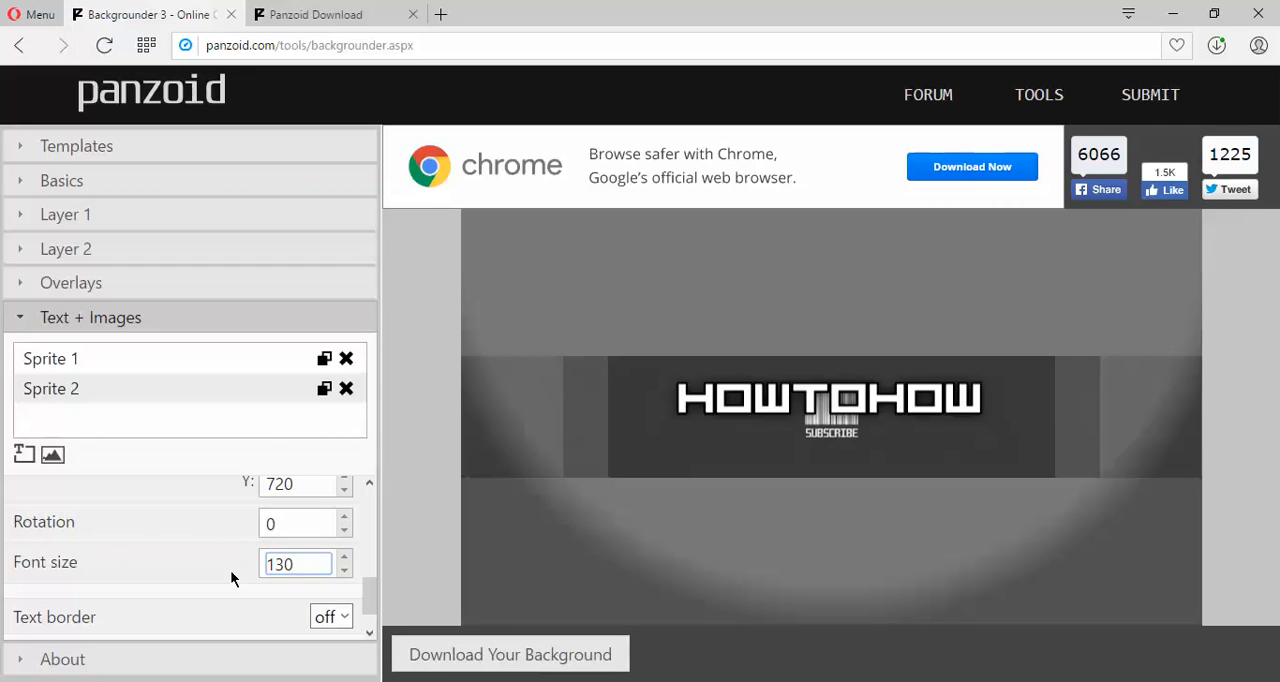
left_click(114, 392)
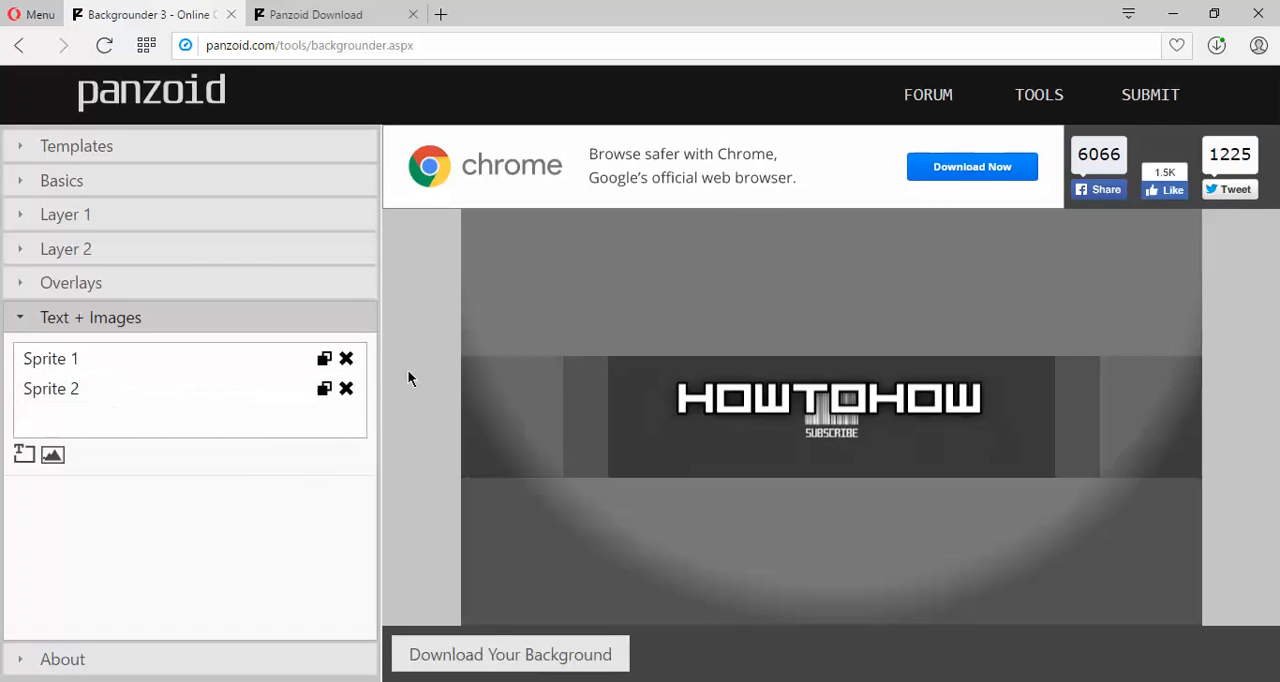
left_click(67, 389)
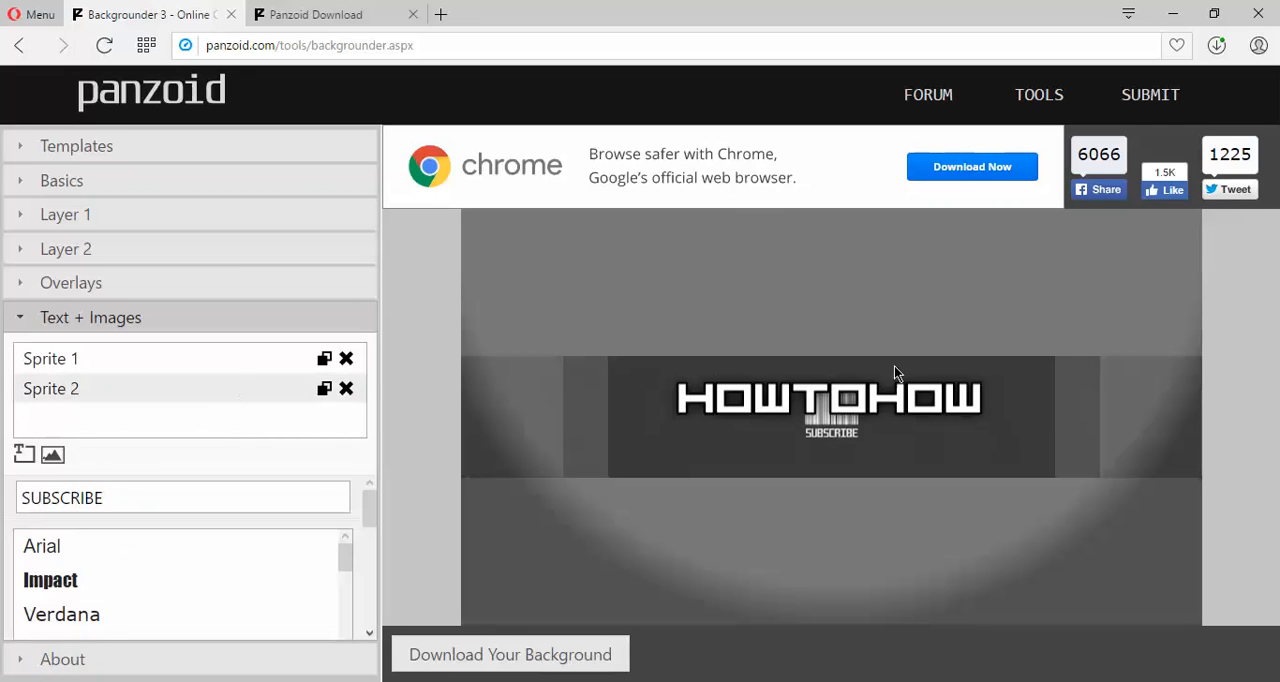
Move the SUBSCRIBE text below the right end of HOWTOHOW and set its font size to 100.
left_click_drag(834, 433, 975, 467)
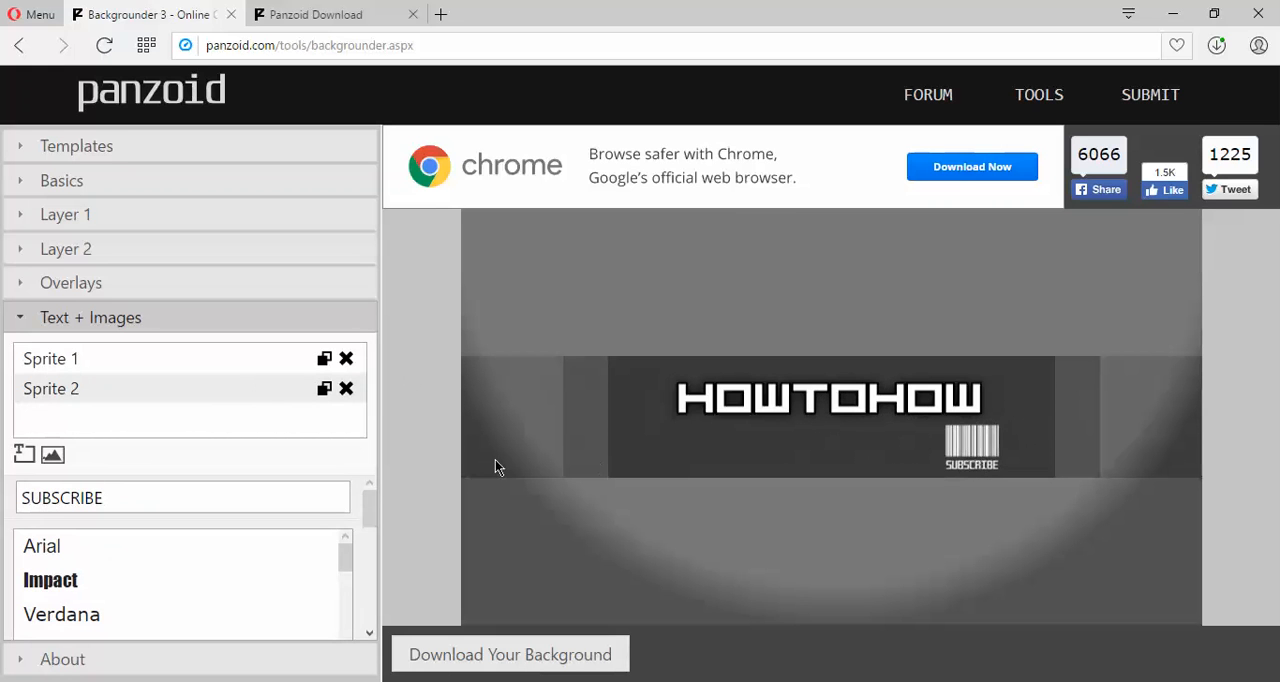
left_click_drag(366, 517, 374, 612)
double_click(301, 535)
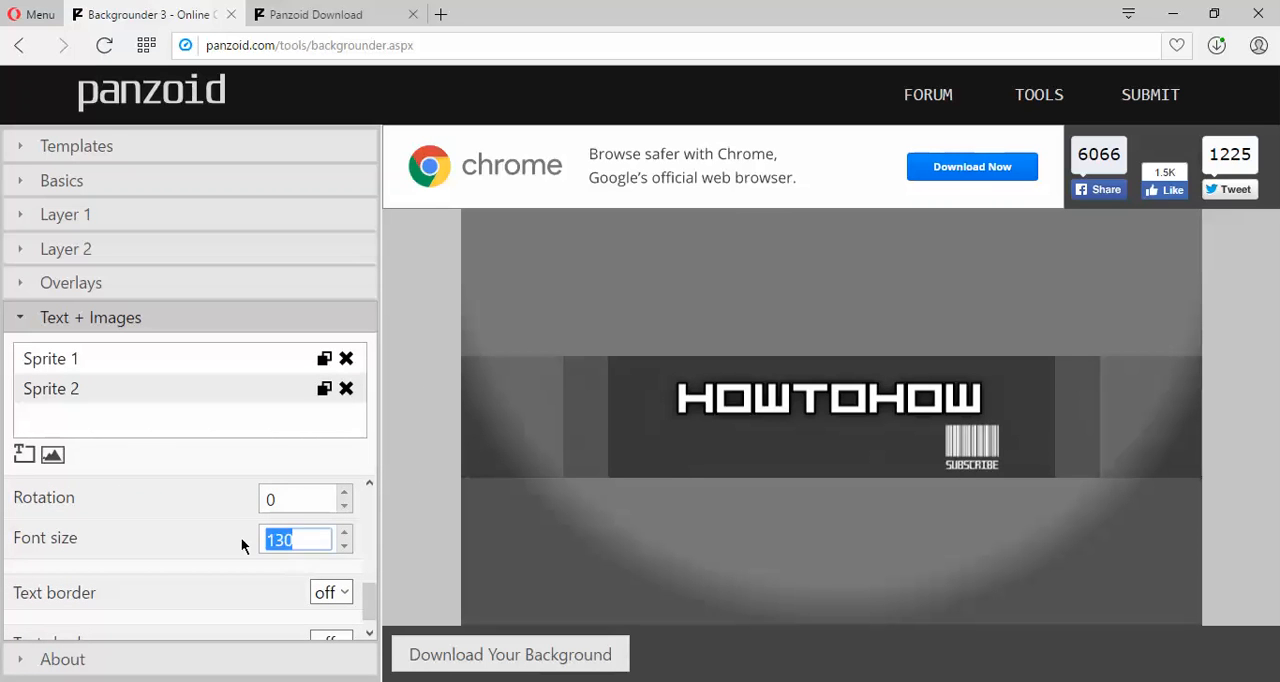
type("100")
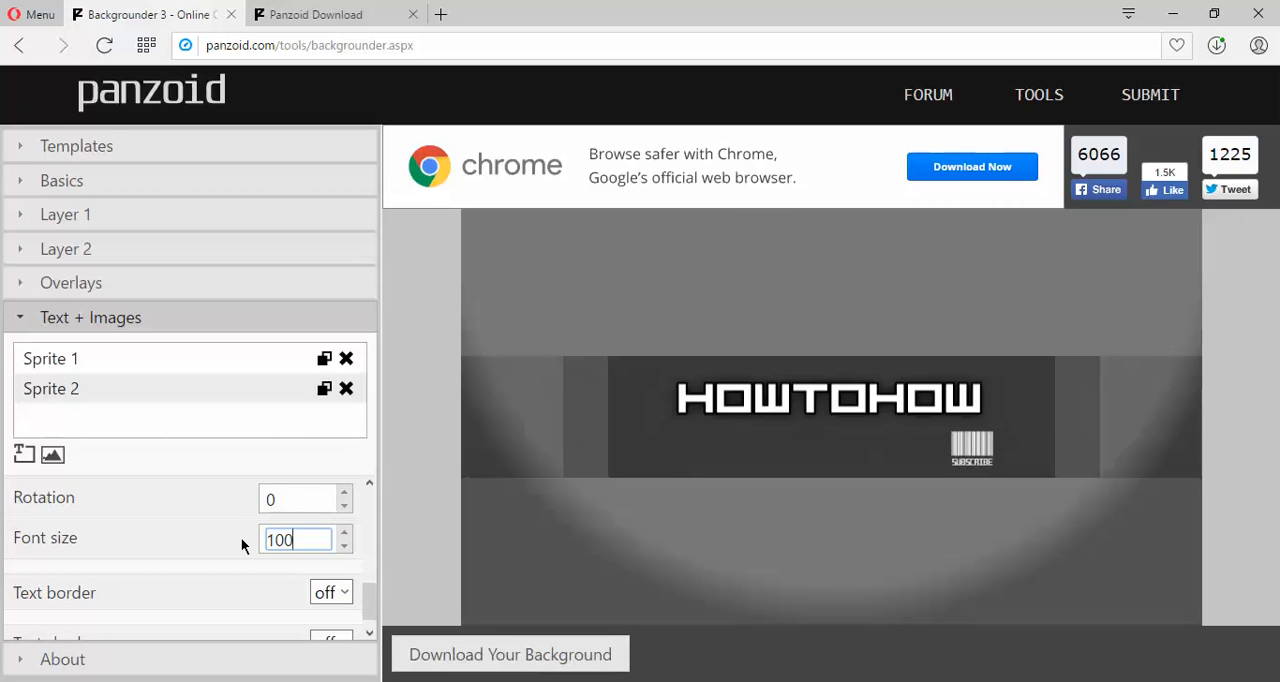
Try a black text border on the SUBSCRIBE text and turn the border back off.
left_click(350, 594)
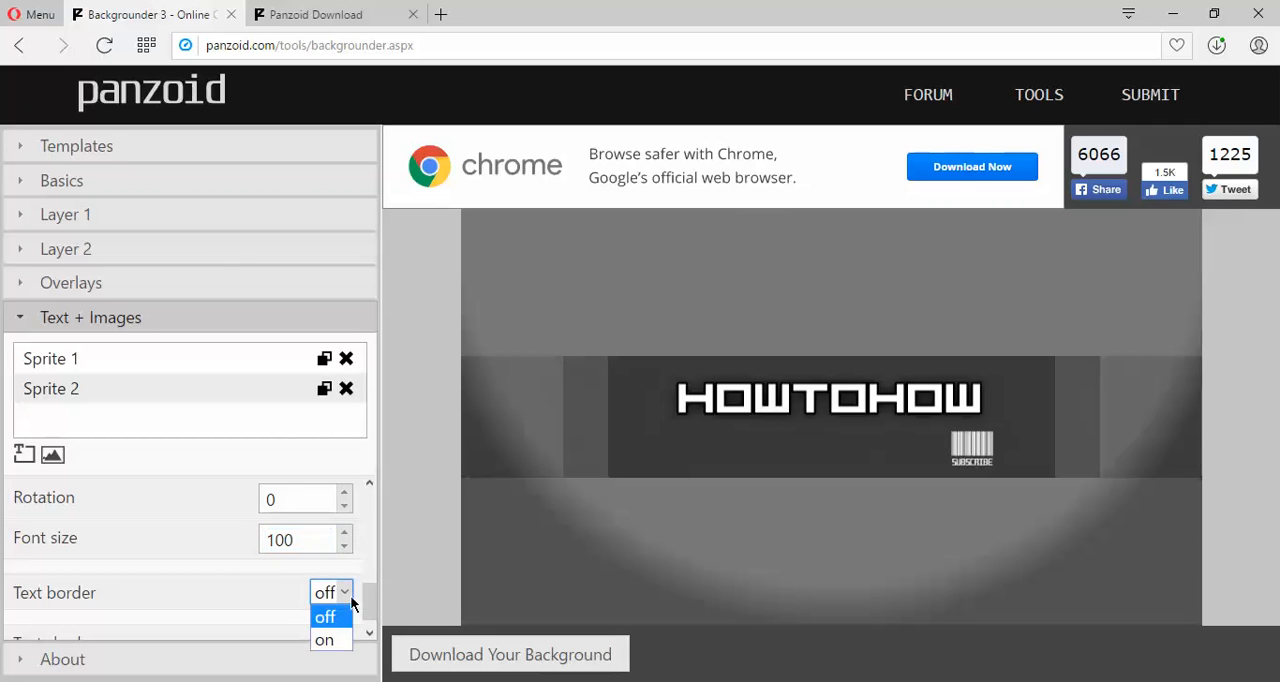
left_click(325, 640)
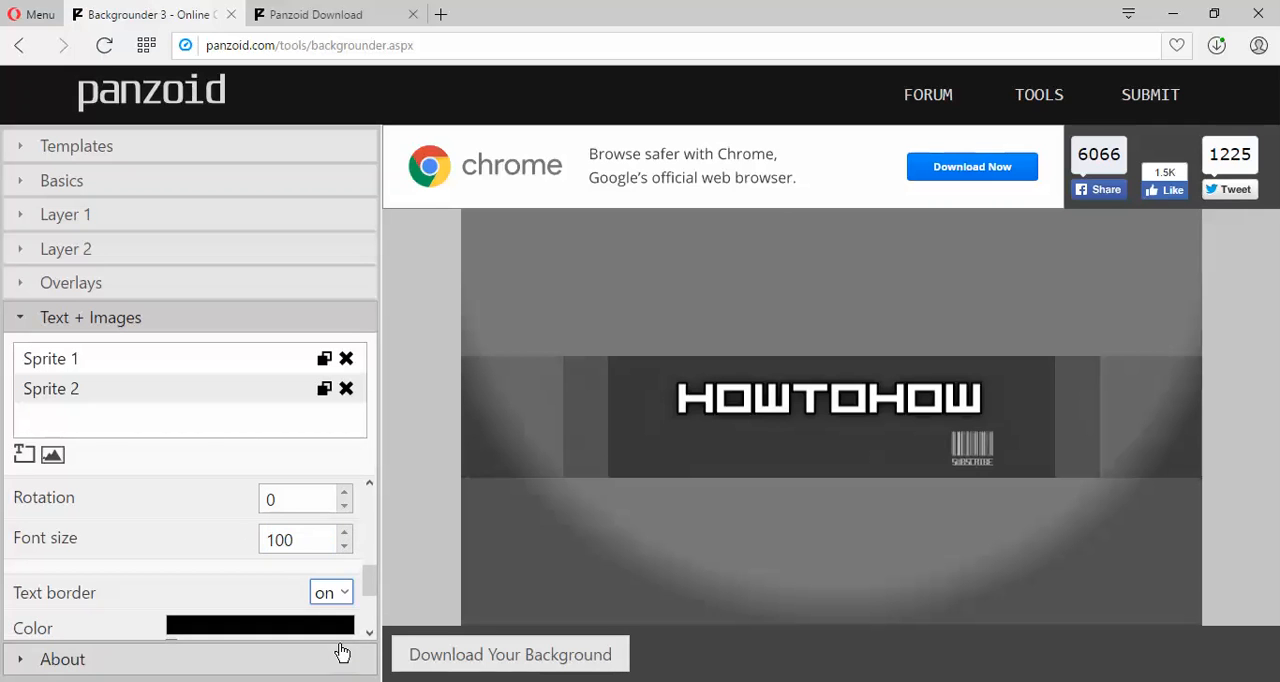
left_click(348, 597)
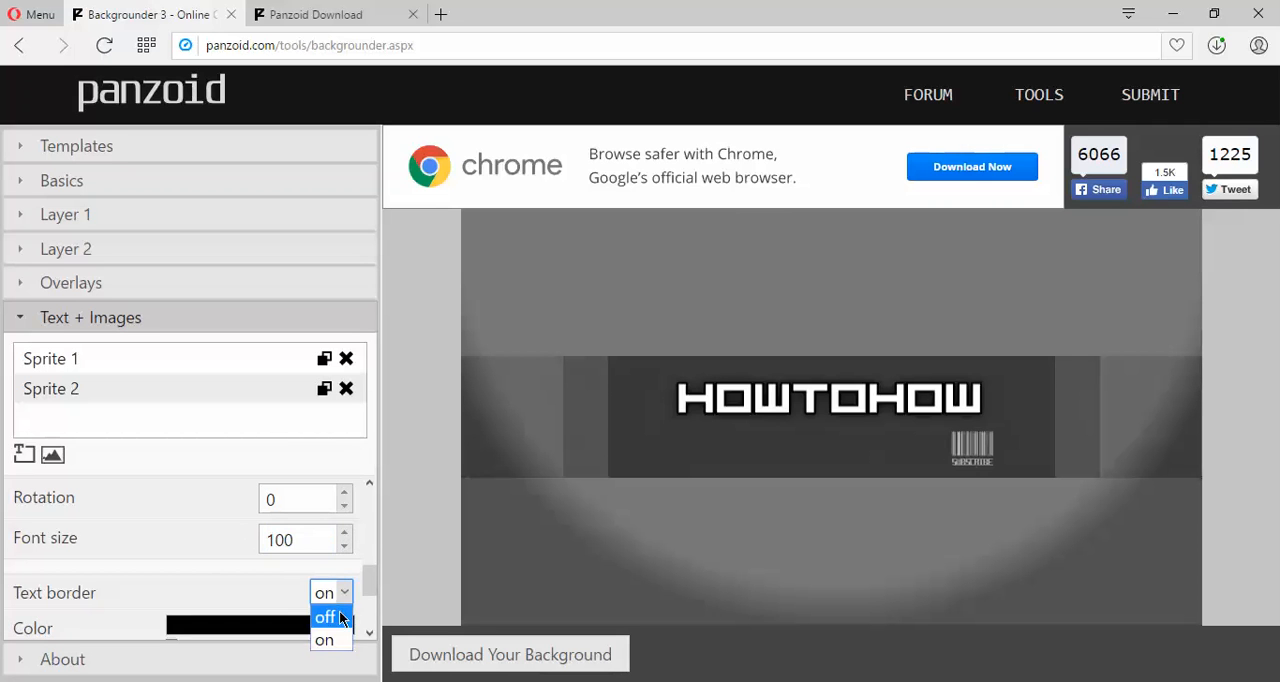
left_click(340, 617)
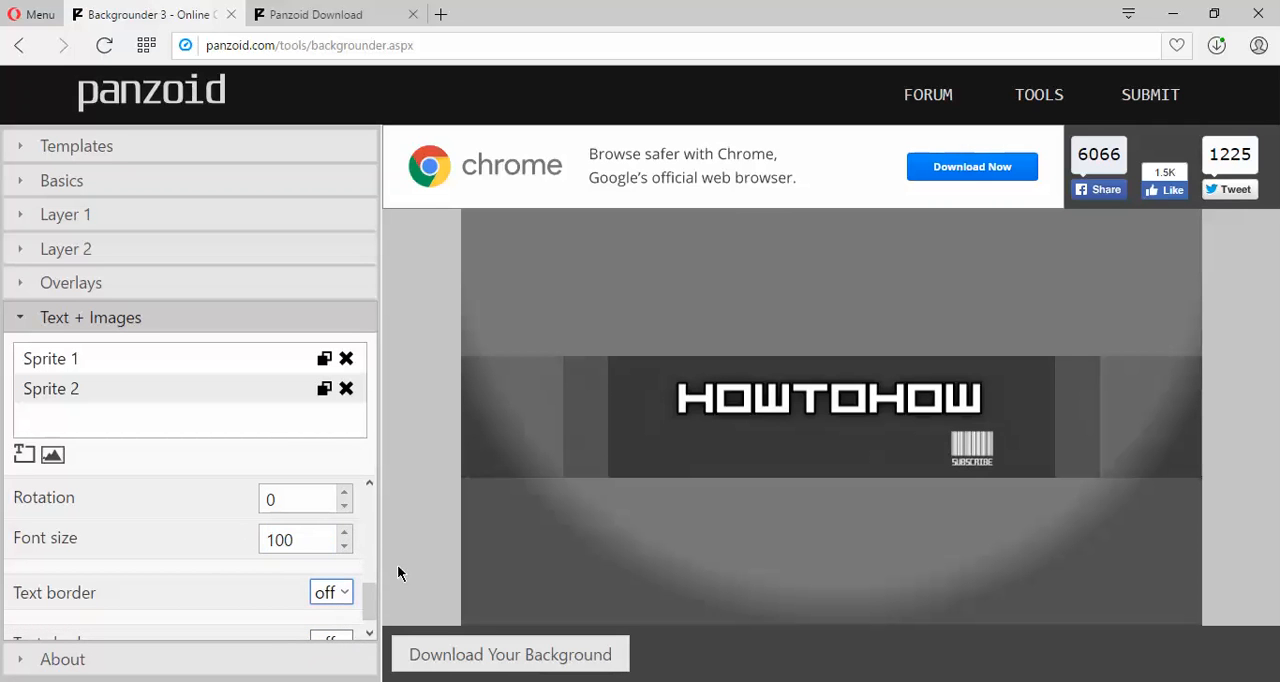
left_click(340, 593)
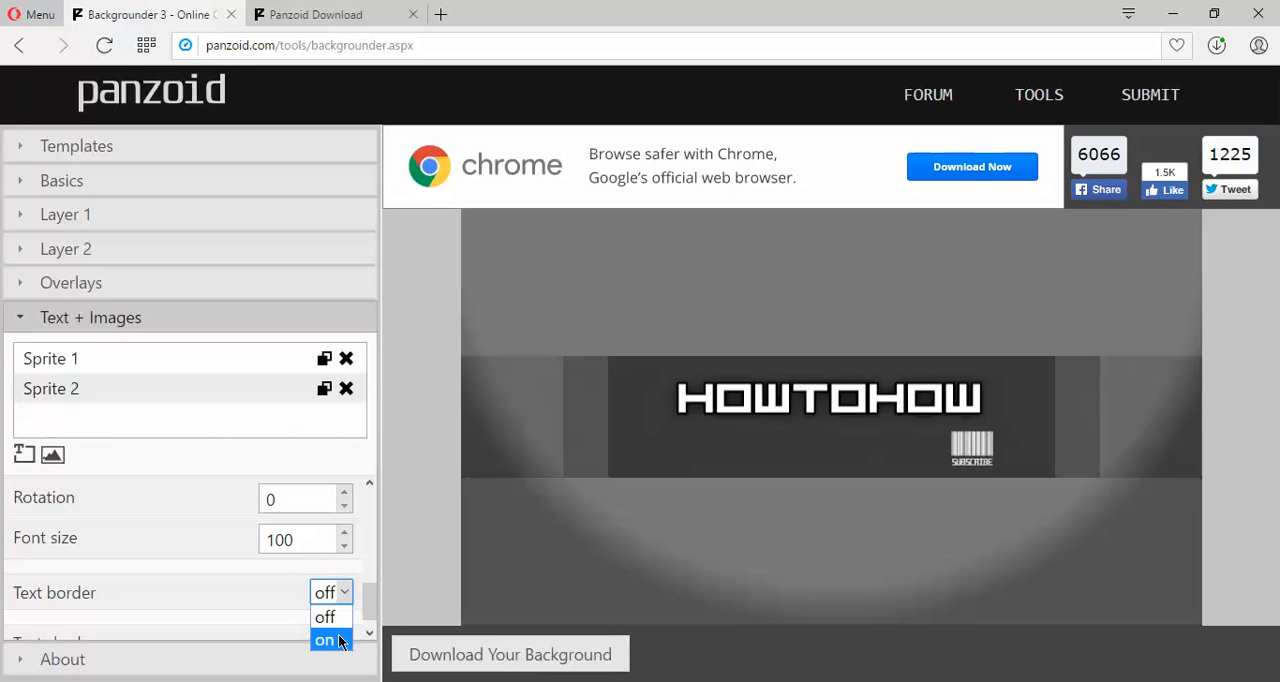
left_click(340, 640)
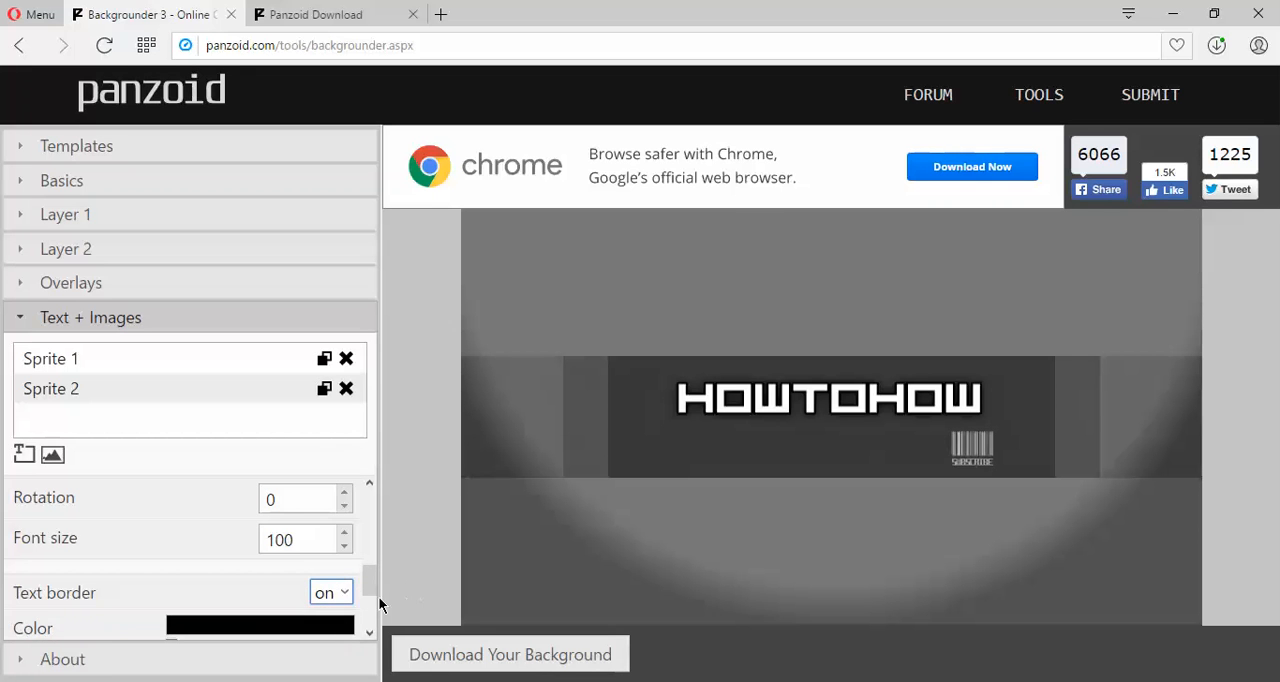
mouse_move(372, 582)
left_mouse_down()
mouse_move(378, 614)
mouse_move(373, 558)
left_mouse_up()
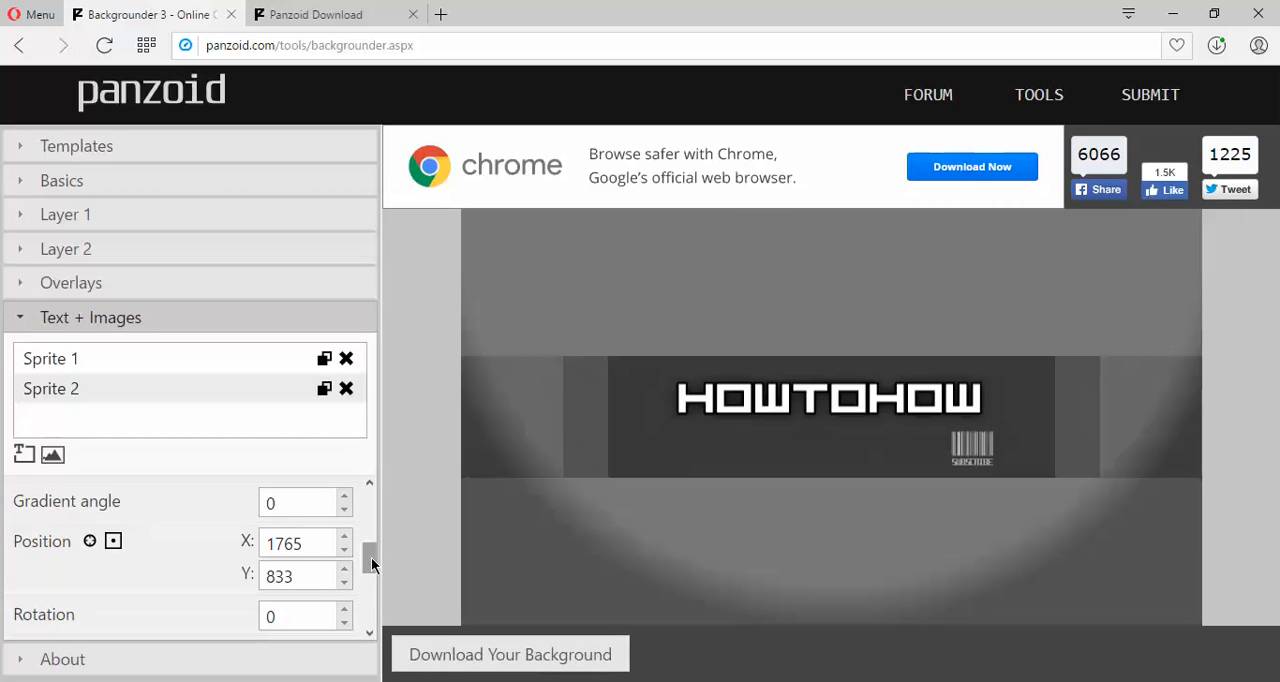
left_click_drag(371, 557, 371, 583)
left_click(341, 523)
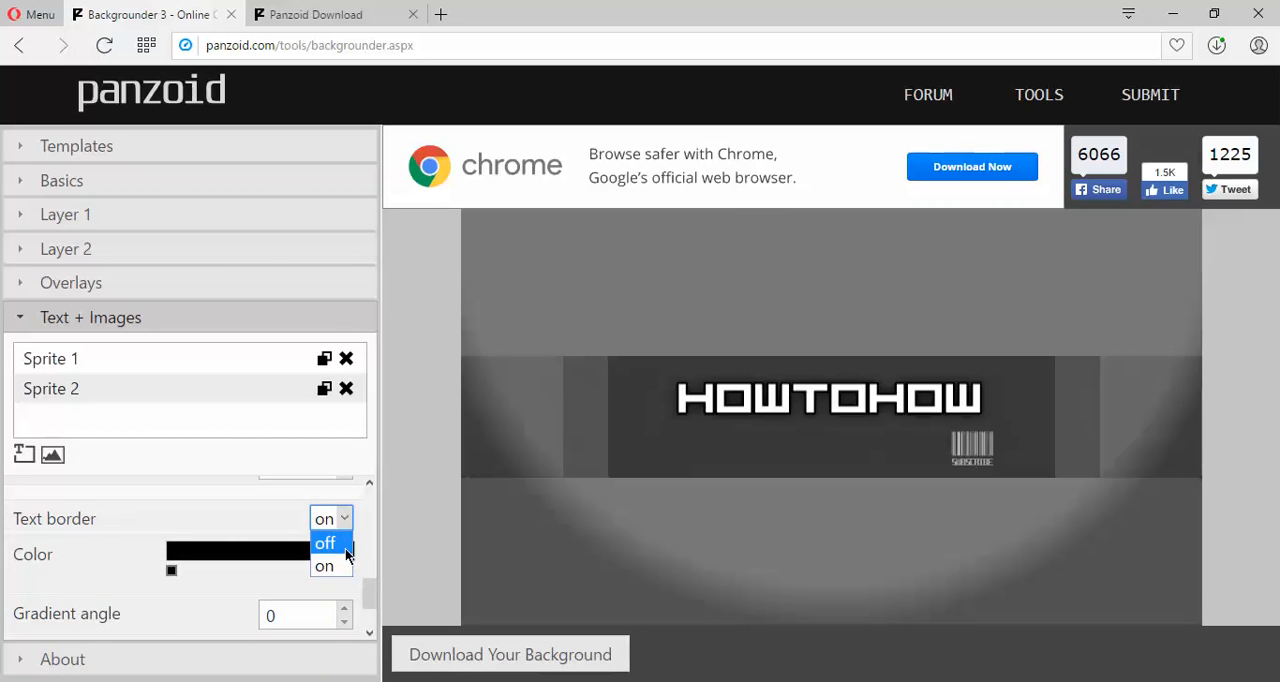
left_click(345, 548)
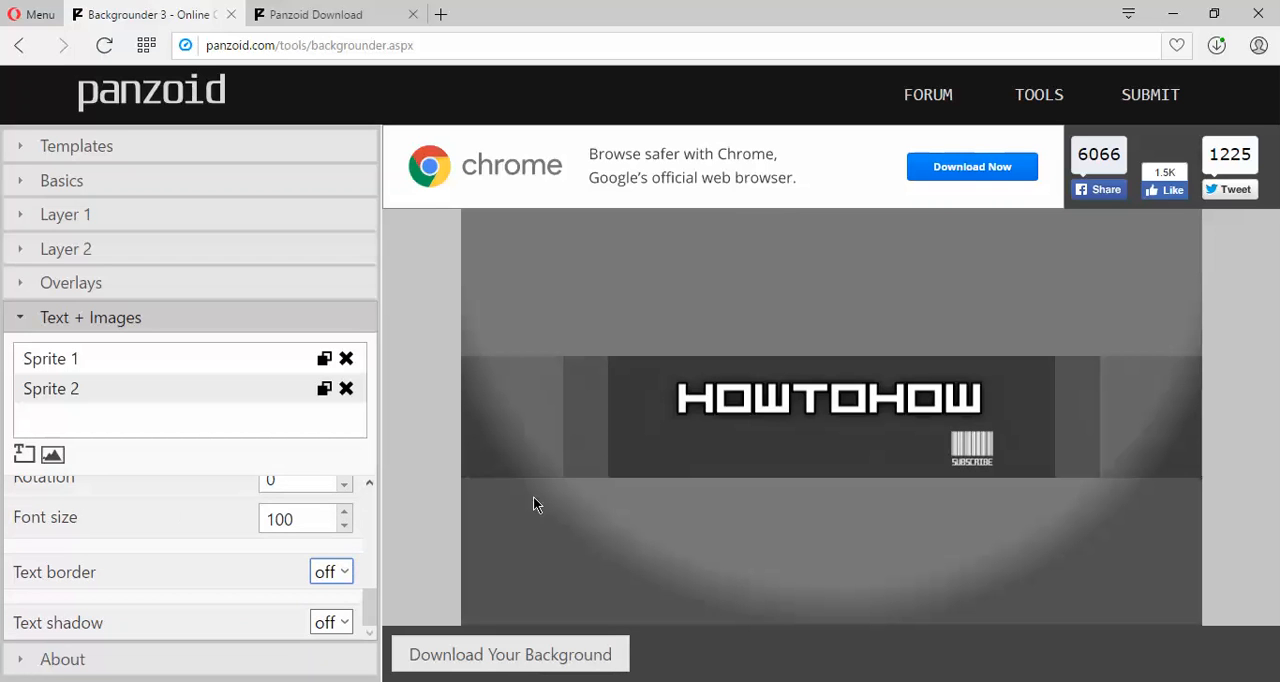
Download the finished banner and open the downloaded image file backgrounder (4).png to view it.
left_click(508, 654)
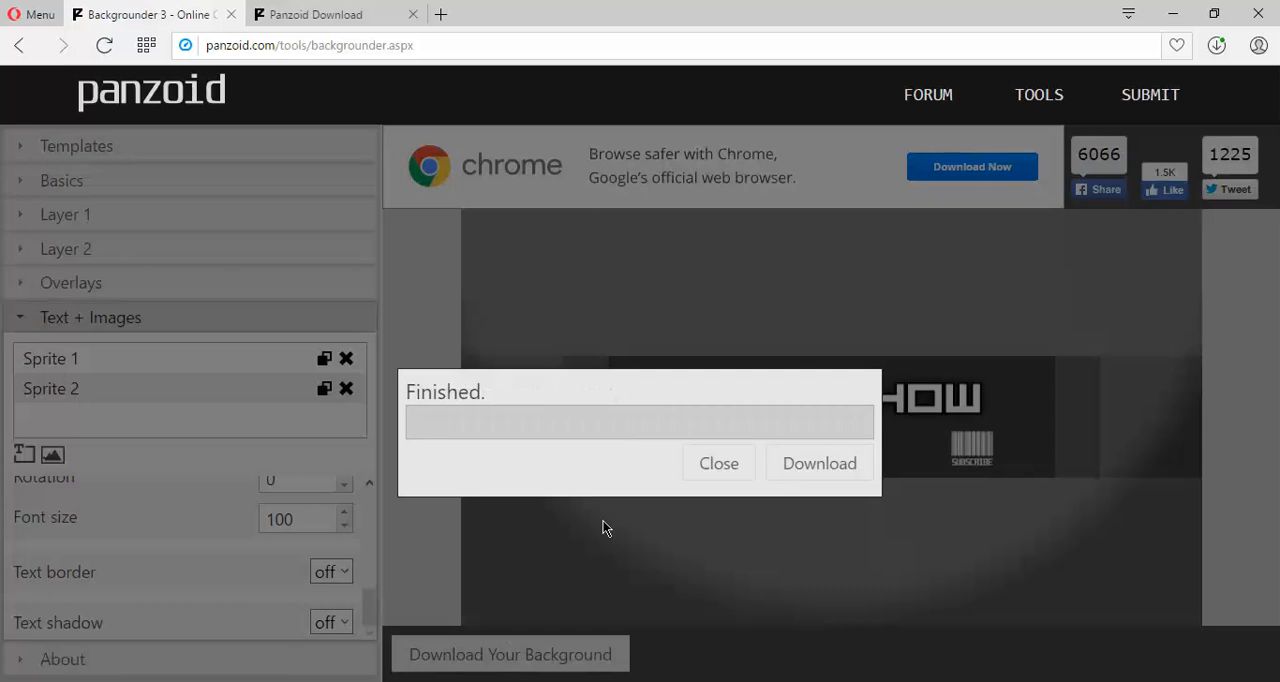
left_click(800, 462)
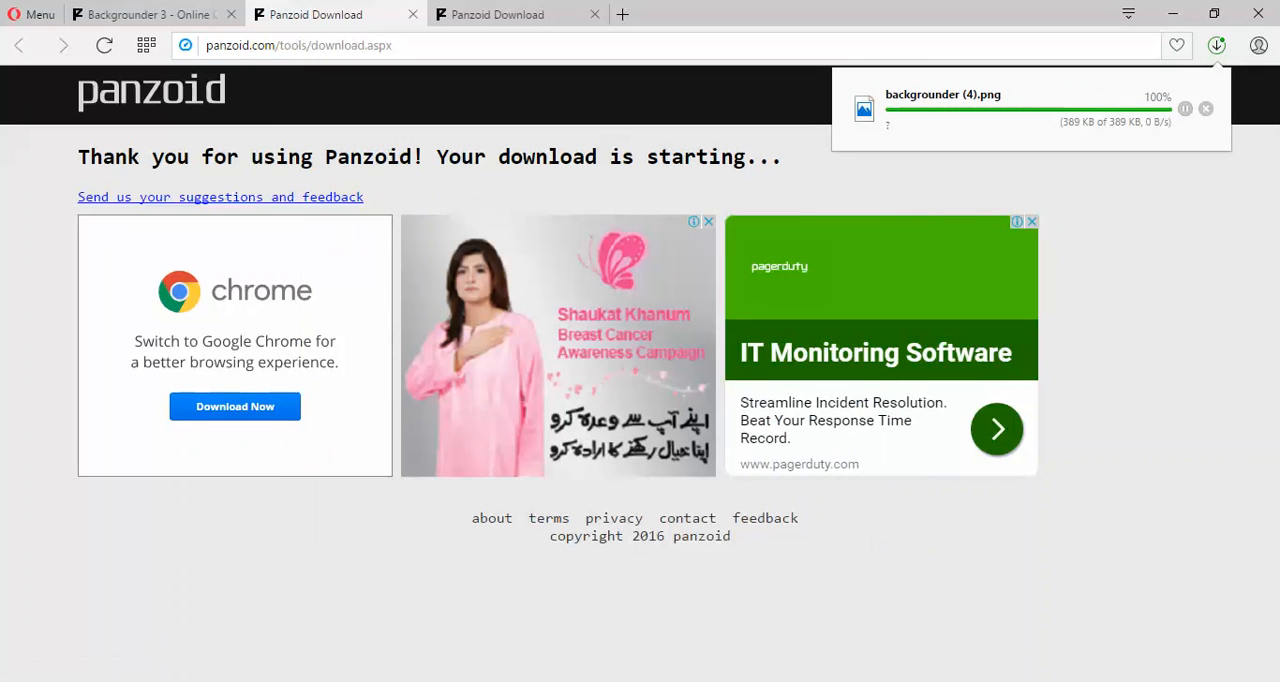
mouse_move(895, 681)
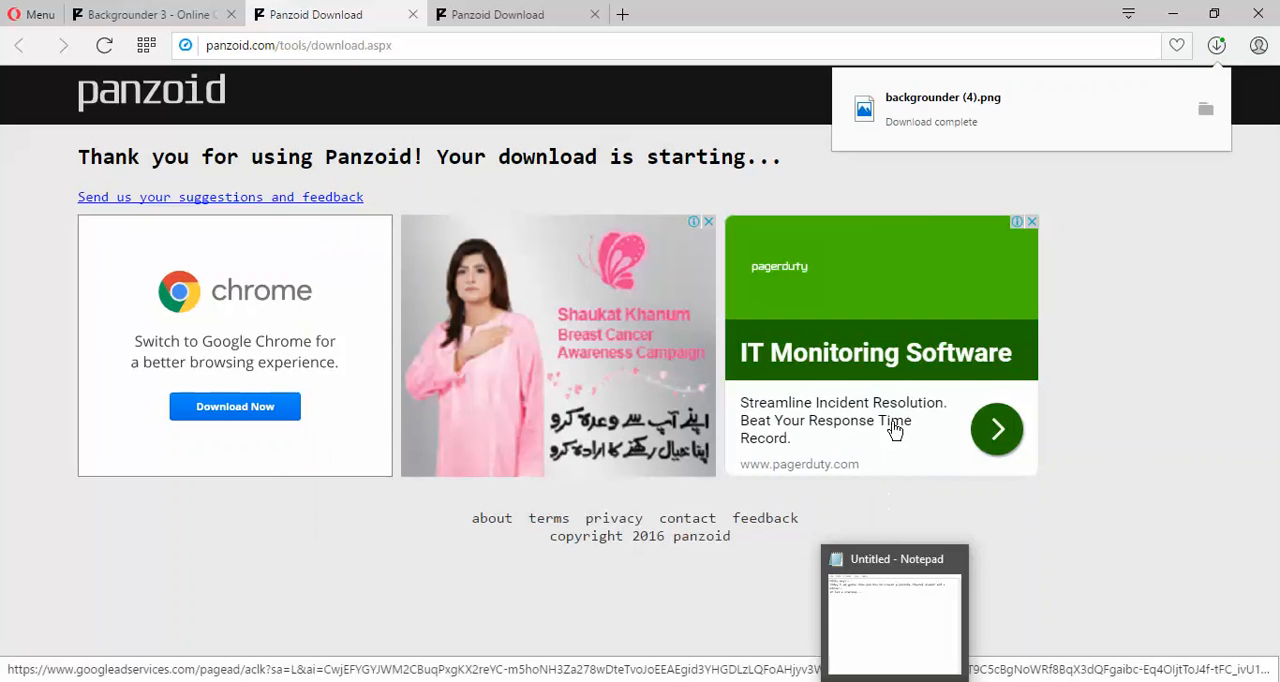
left_click(975, 121)
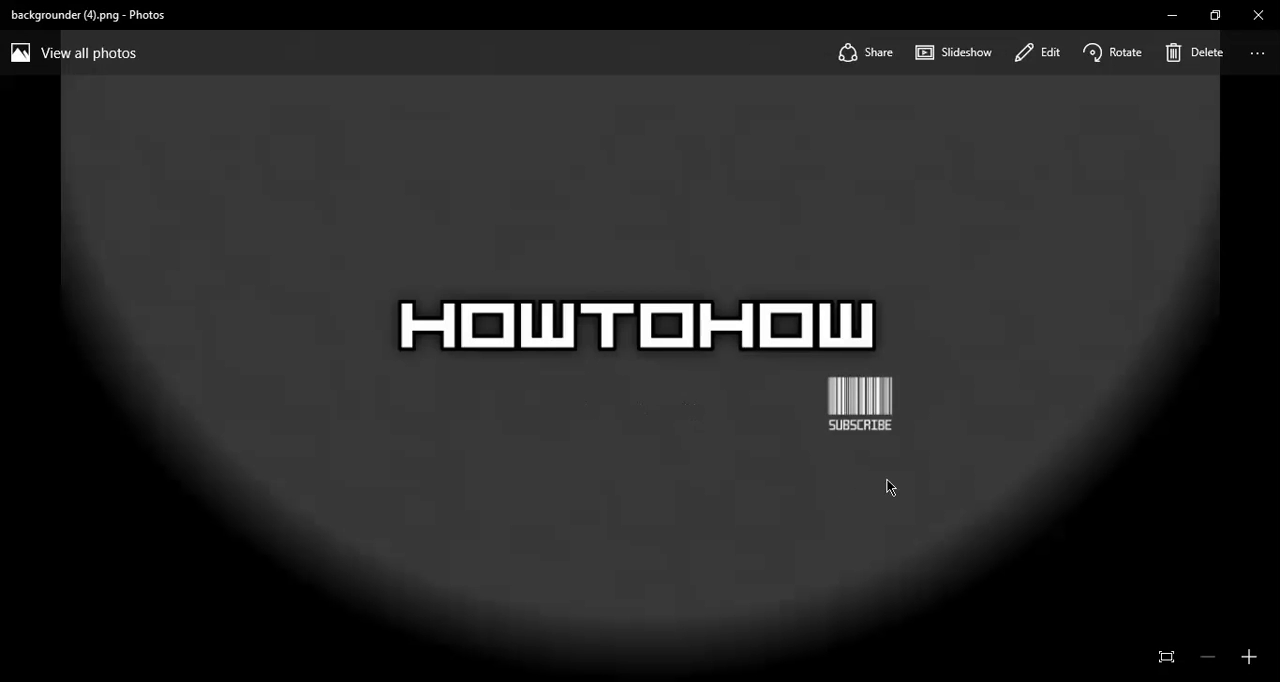
Switch to the open Notepad note and write "Thank" on a new line below the existing text.
mouse_move(986, 680)
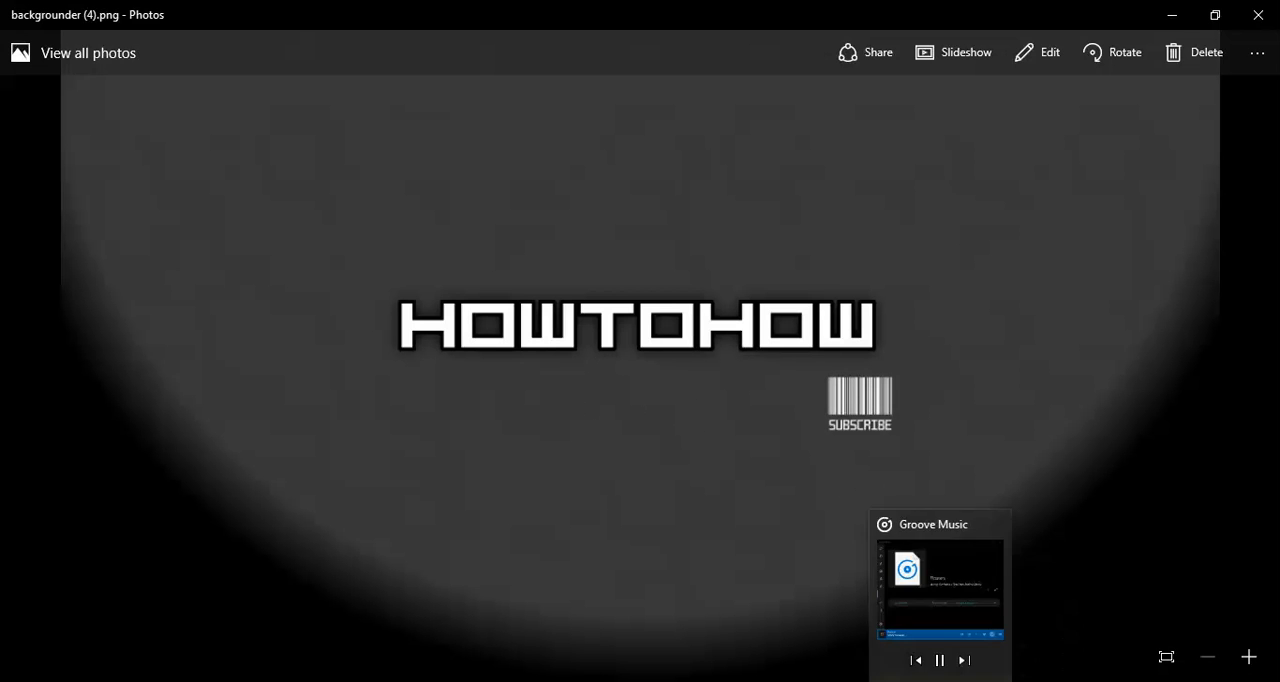
left_click(898, 681)
key("Return")
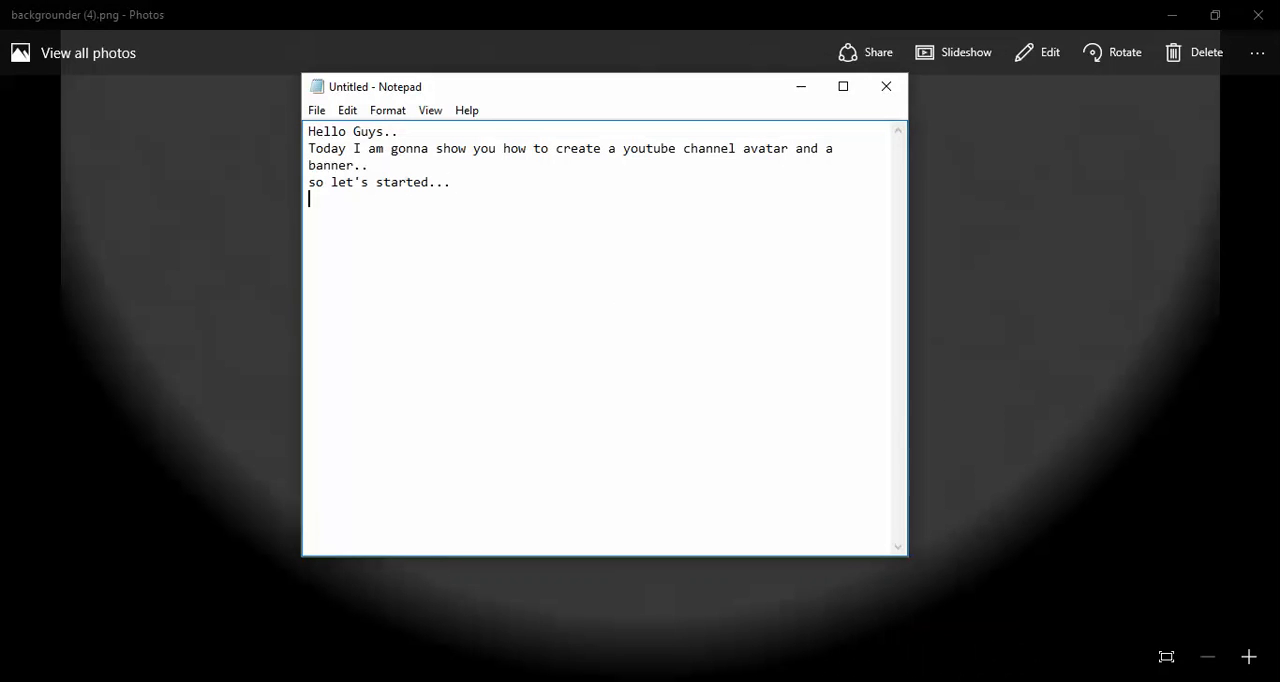
type("Thank")
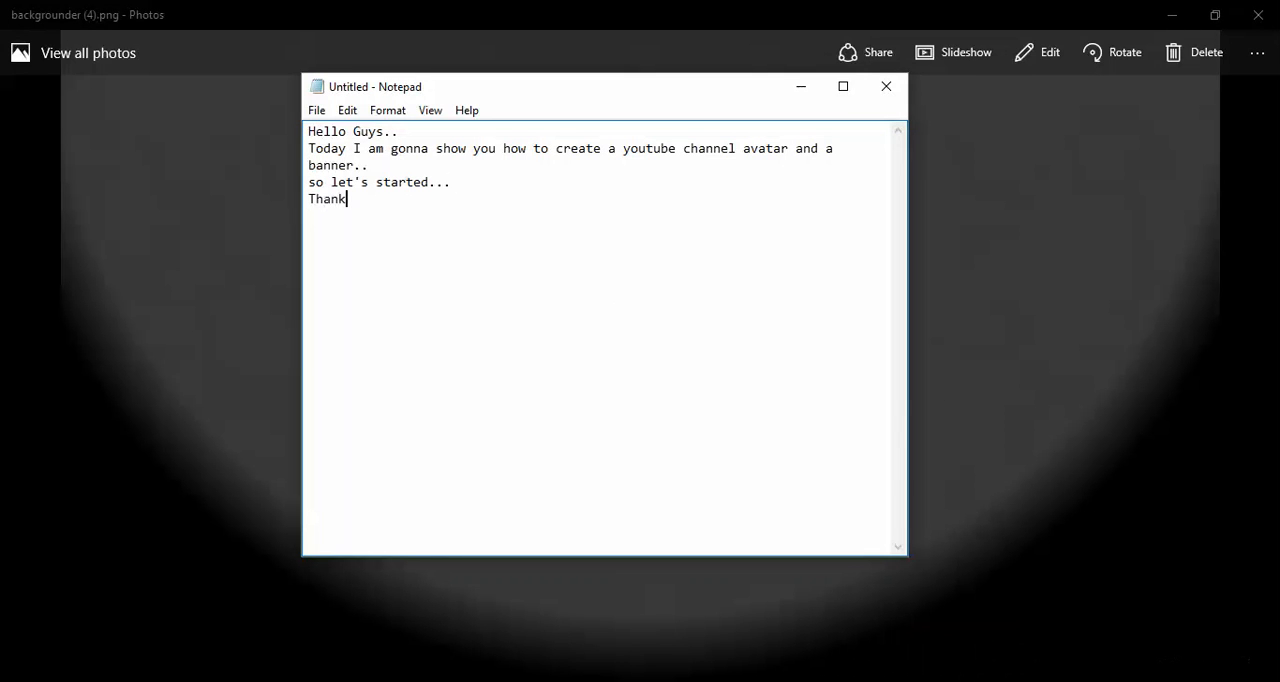